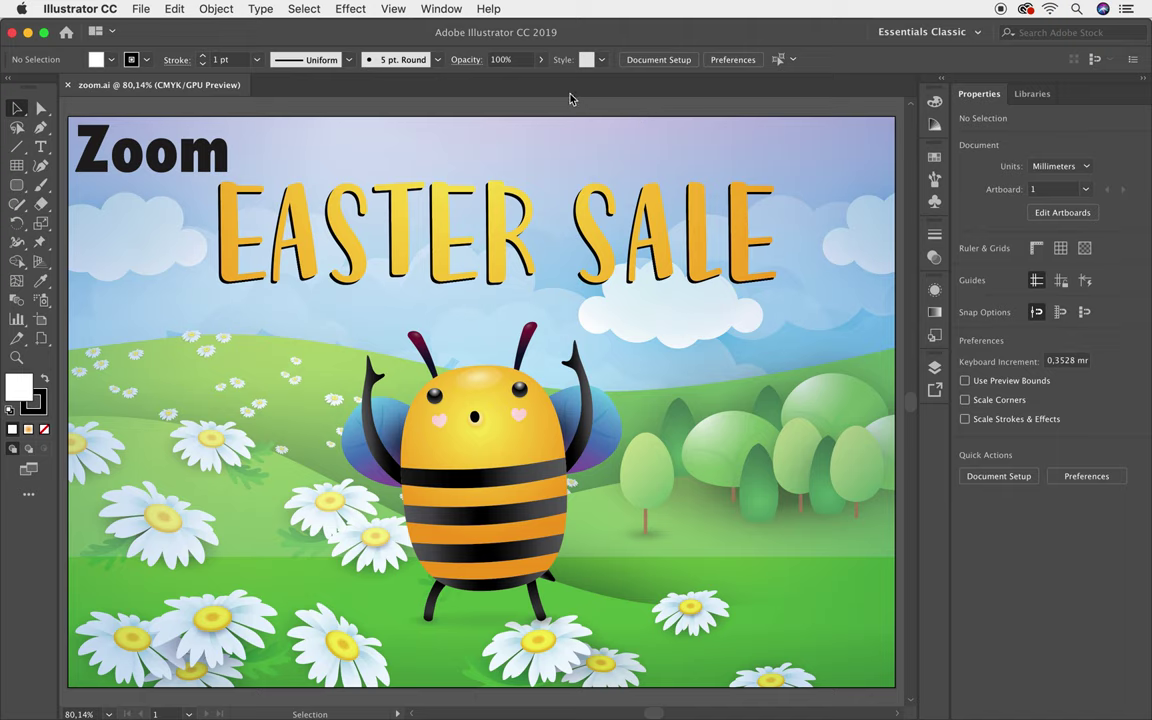
Open the Window menu to reach the Navigator panel.
left_click(441, 9)
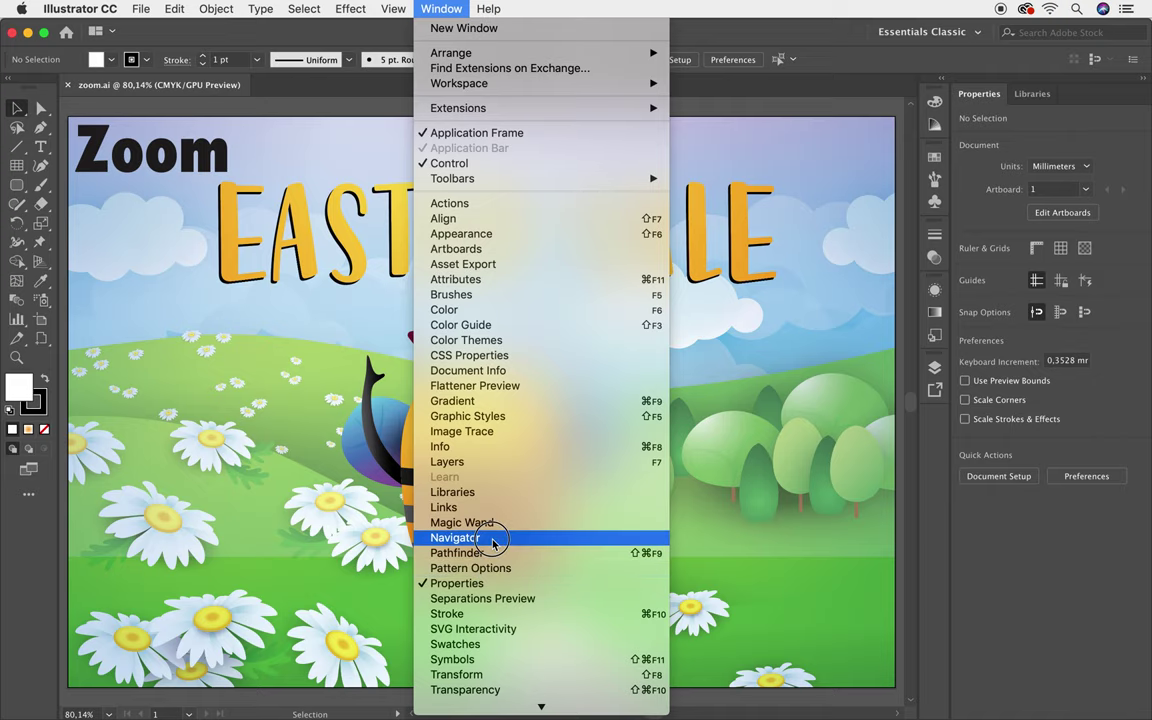
Show the Navigator panel and step the zoom in and back out to 100%.
left_click(455, 538)
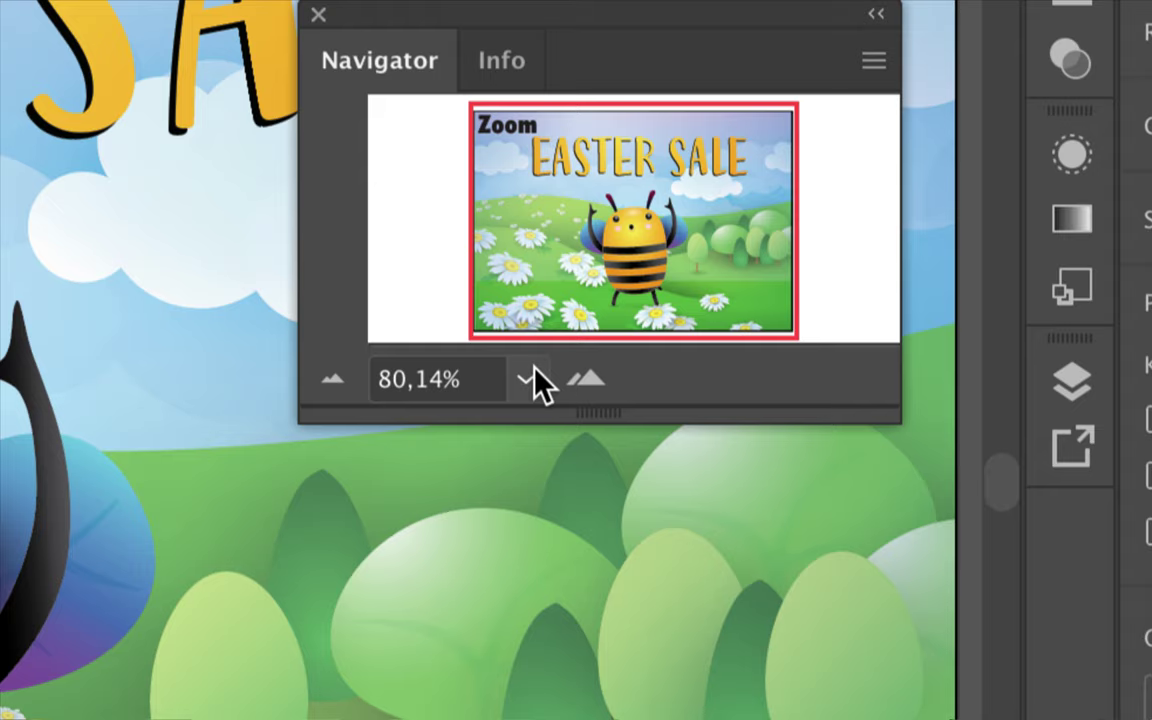
left_click(588, 380)
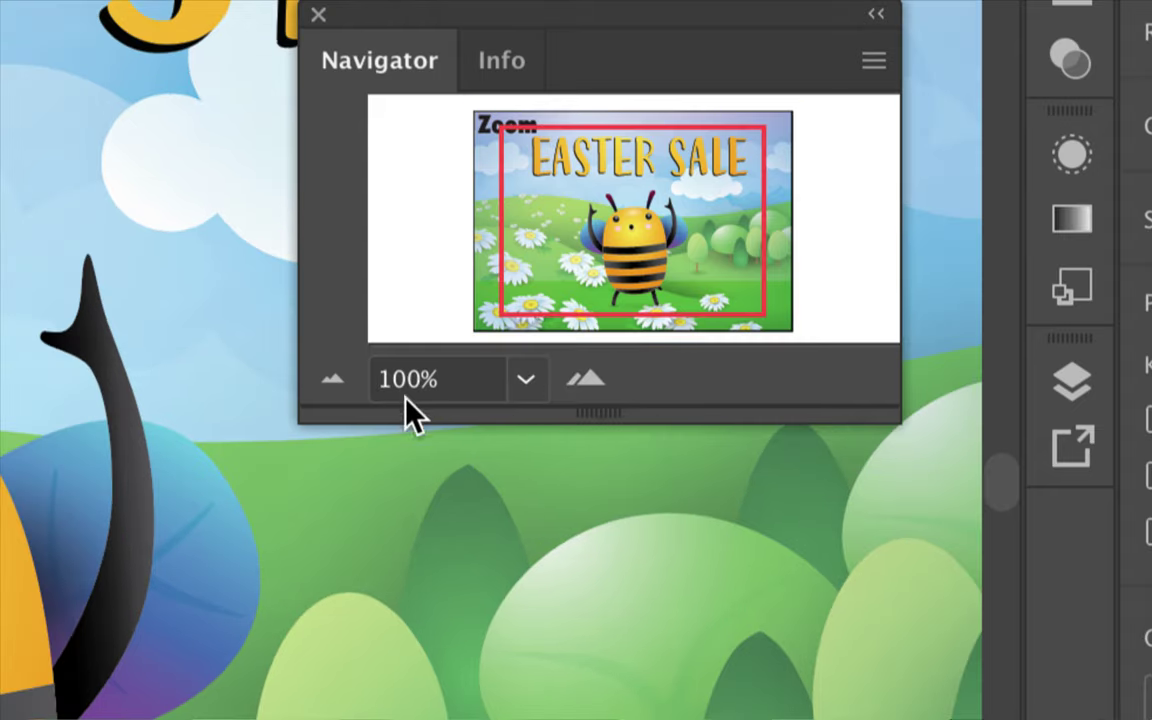
left_click(588, 382)
left_click(588, 382)
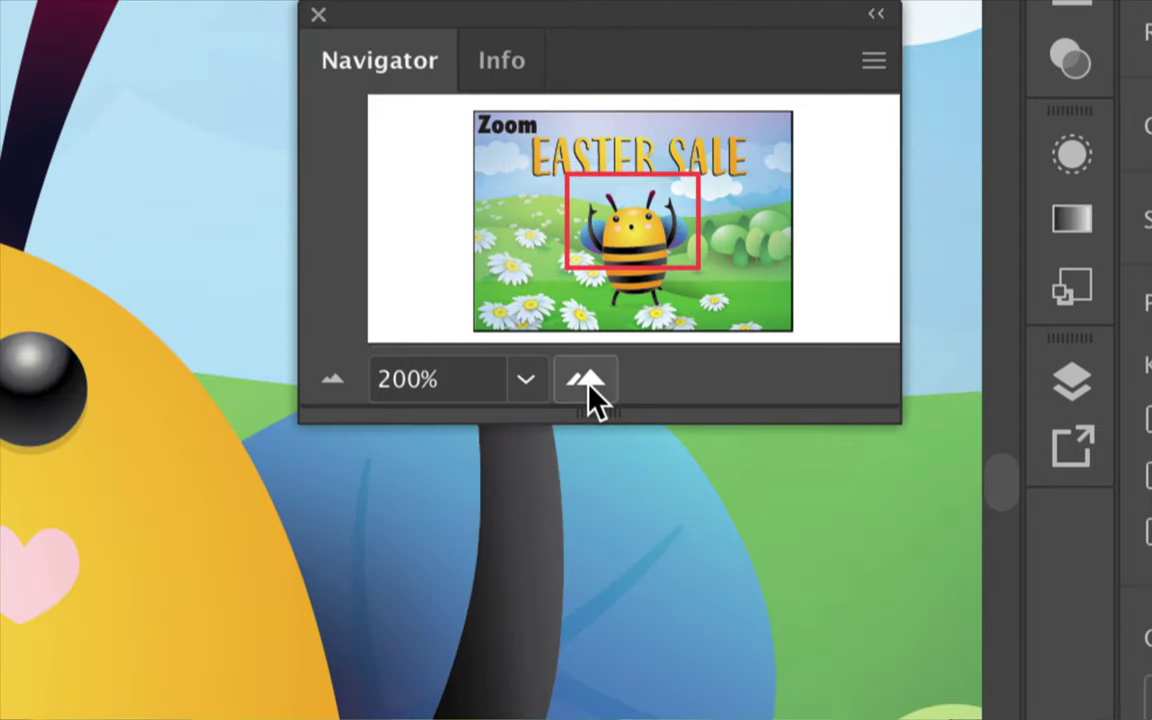
left_click(588, 382)
left_click(331, 383)
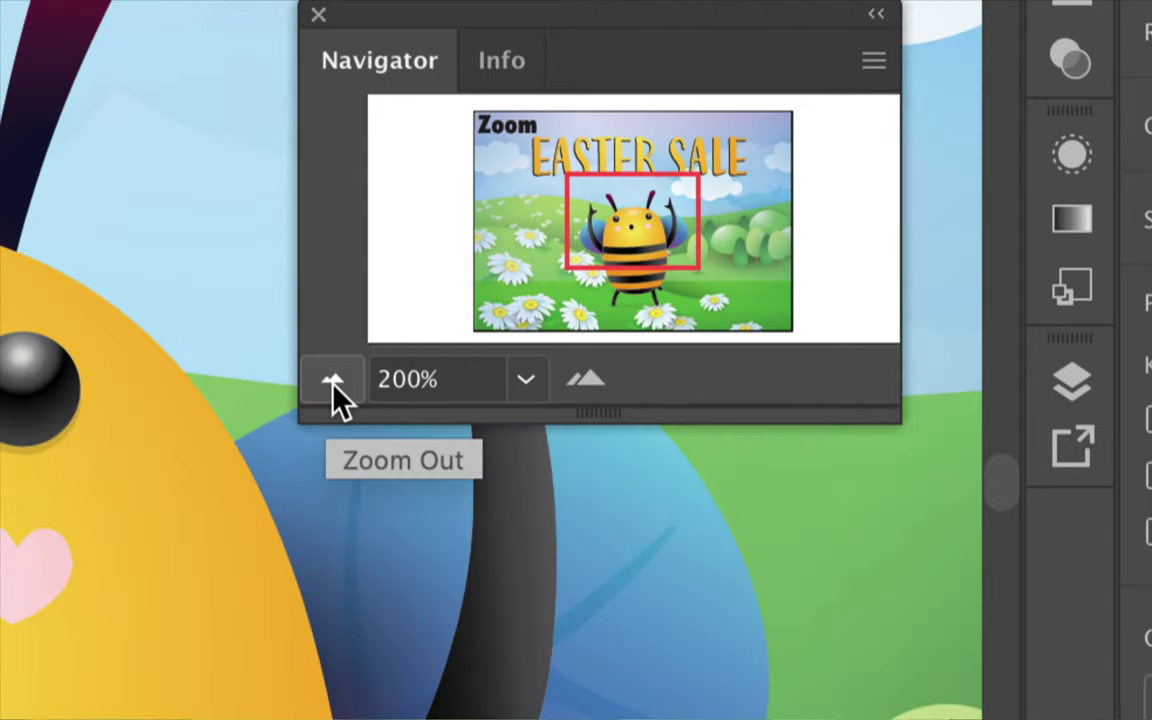
left_click(332, 383)
left_click(333, 383)
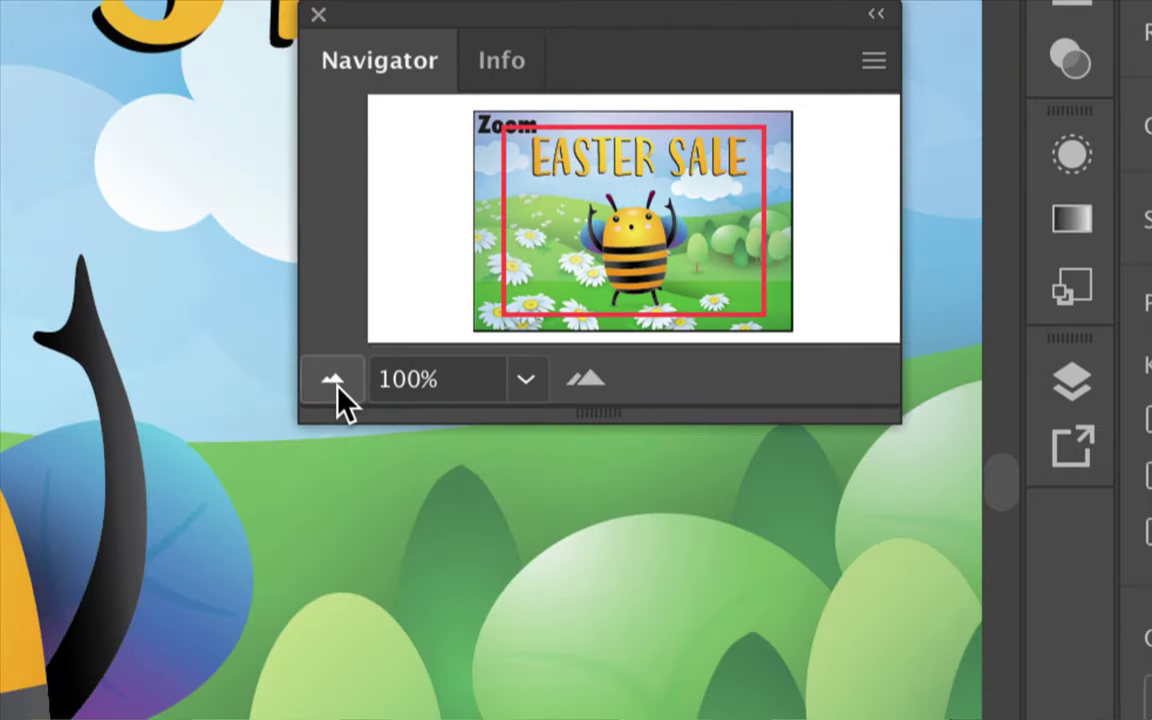
Jump to the 800% preset, step out, then set the Navigator zoom to 400%.
left_click(526, 379)
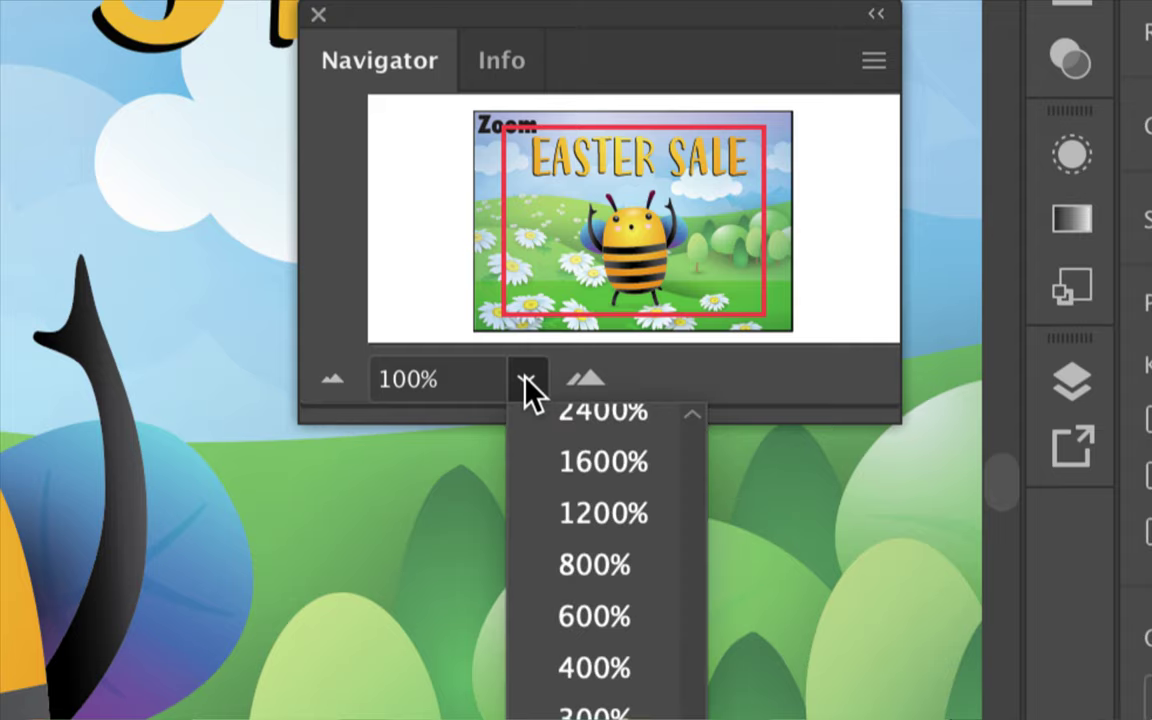
left_click(626, 576)
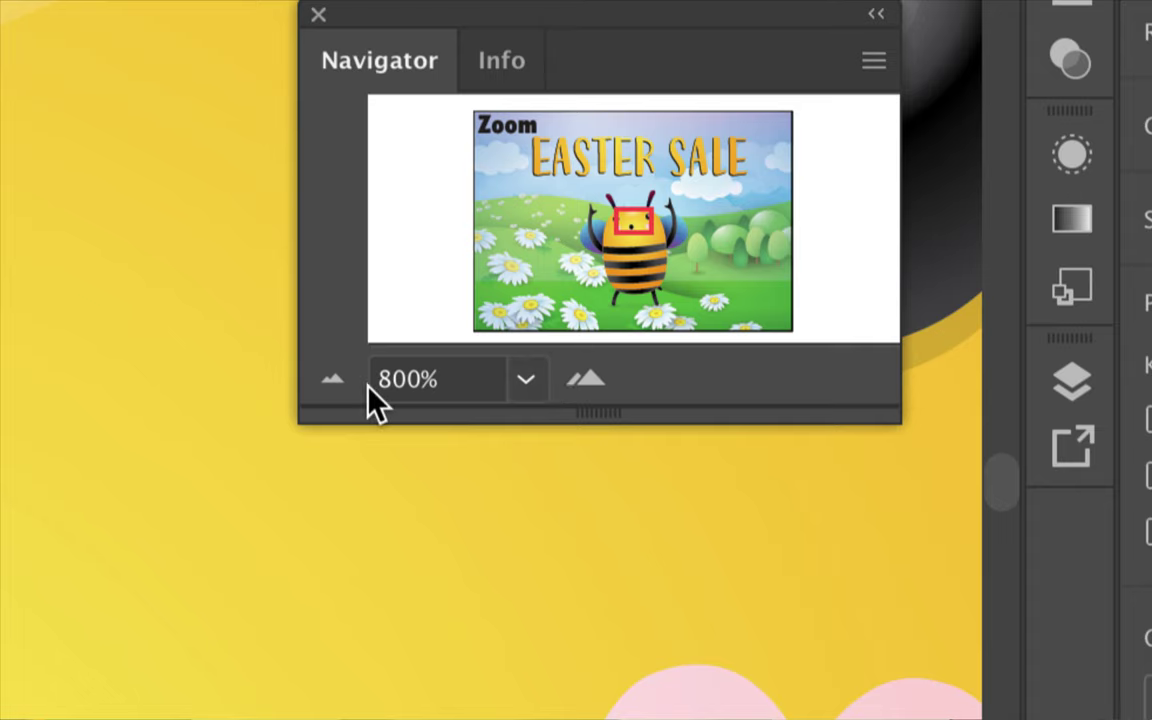
left_click(330, 385)
left_click(330, 385)
left_click(330, 385)
left_click(470, 378)
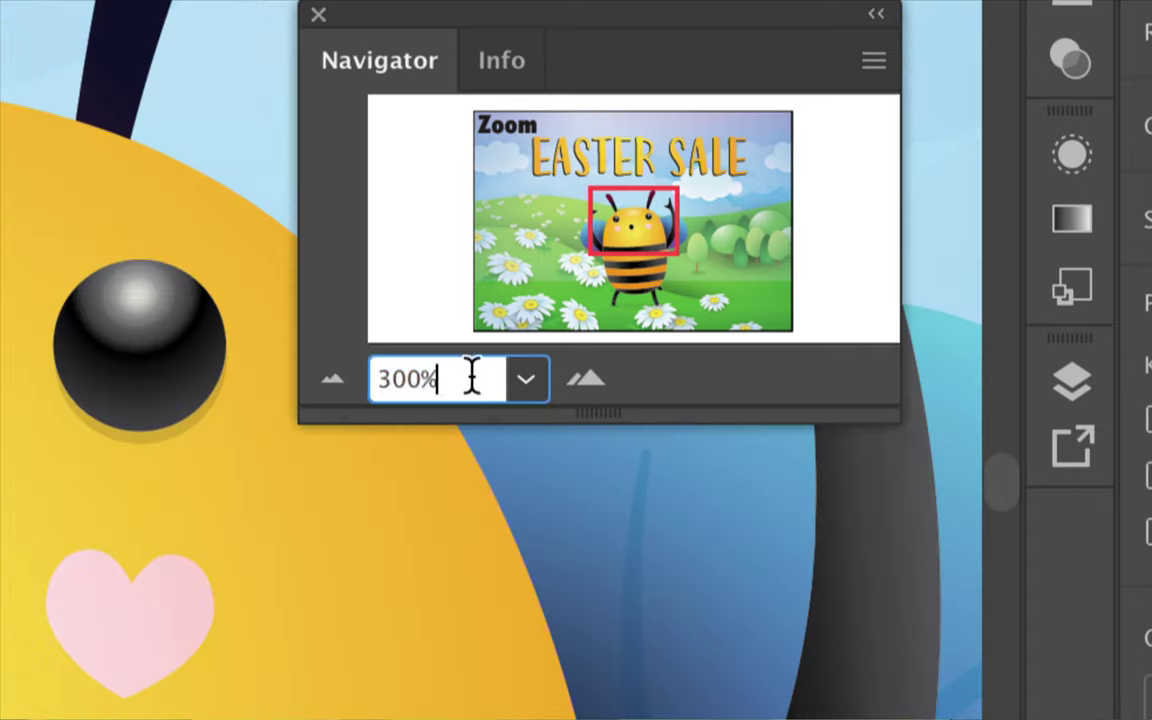
type("40")
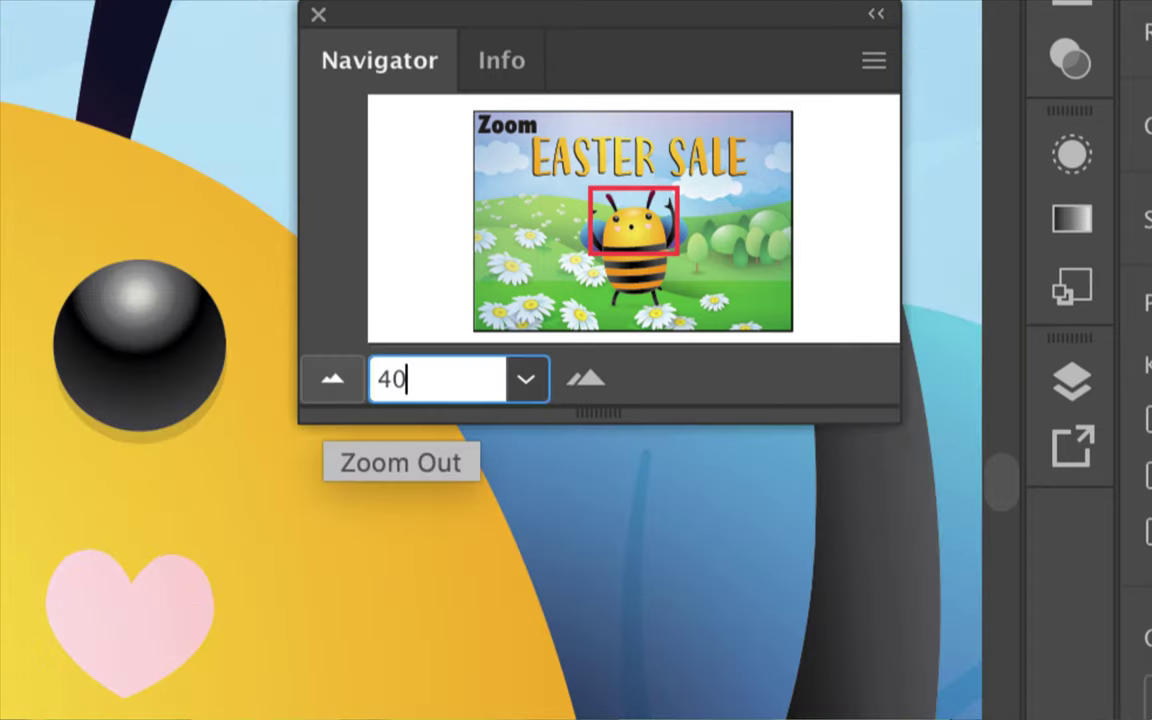
type("0")
key("Return")
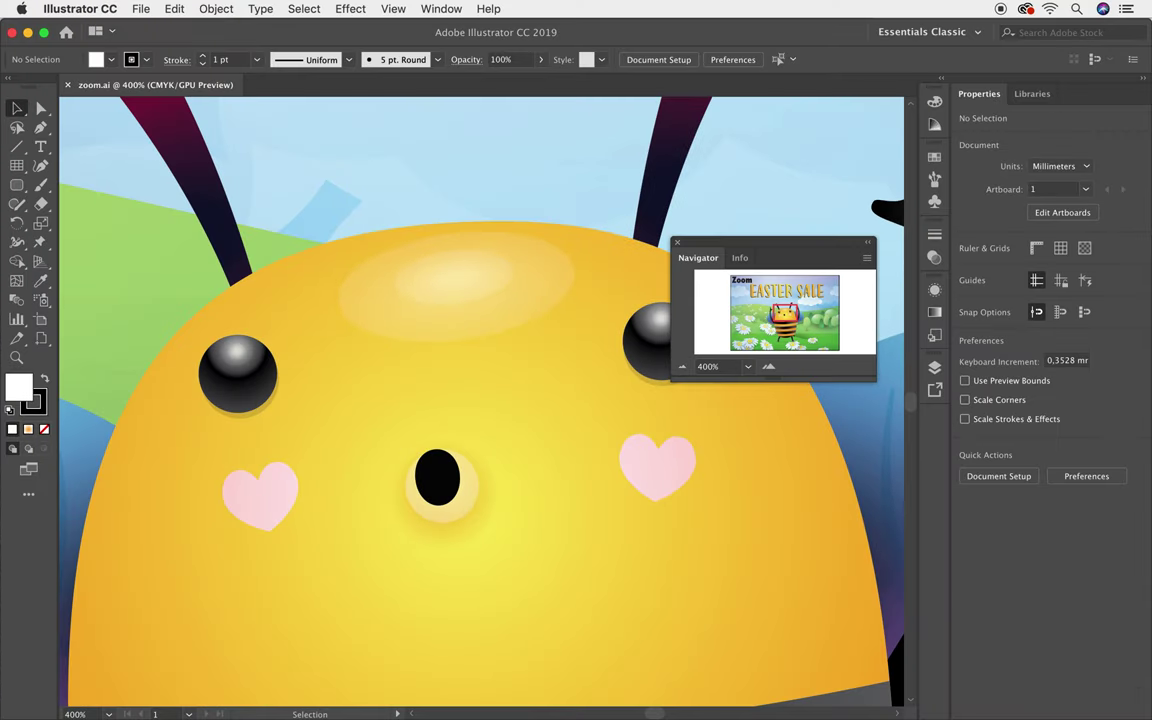
Close the Navigator panel and fit the Easter Sale artboard in the window at 80.14%.
left_click_drag(770, 241, 755, 246)
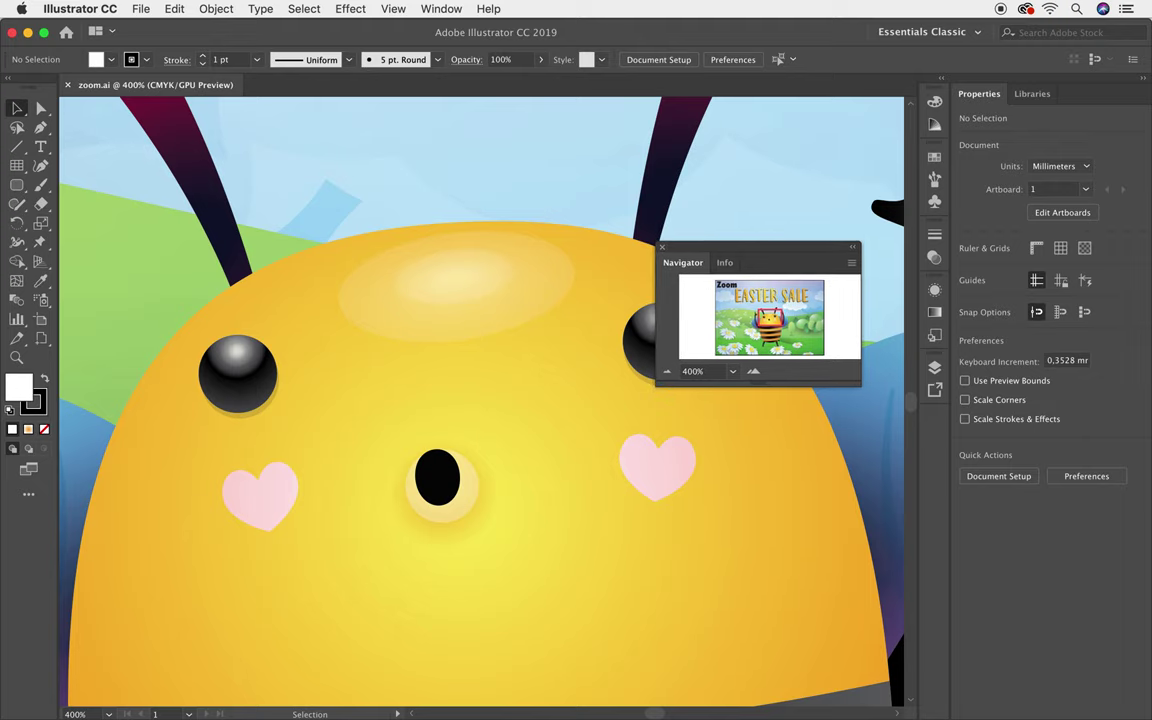
left_click(661, 247)
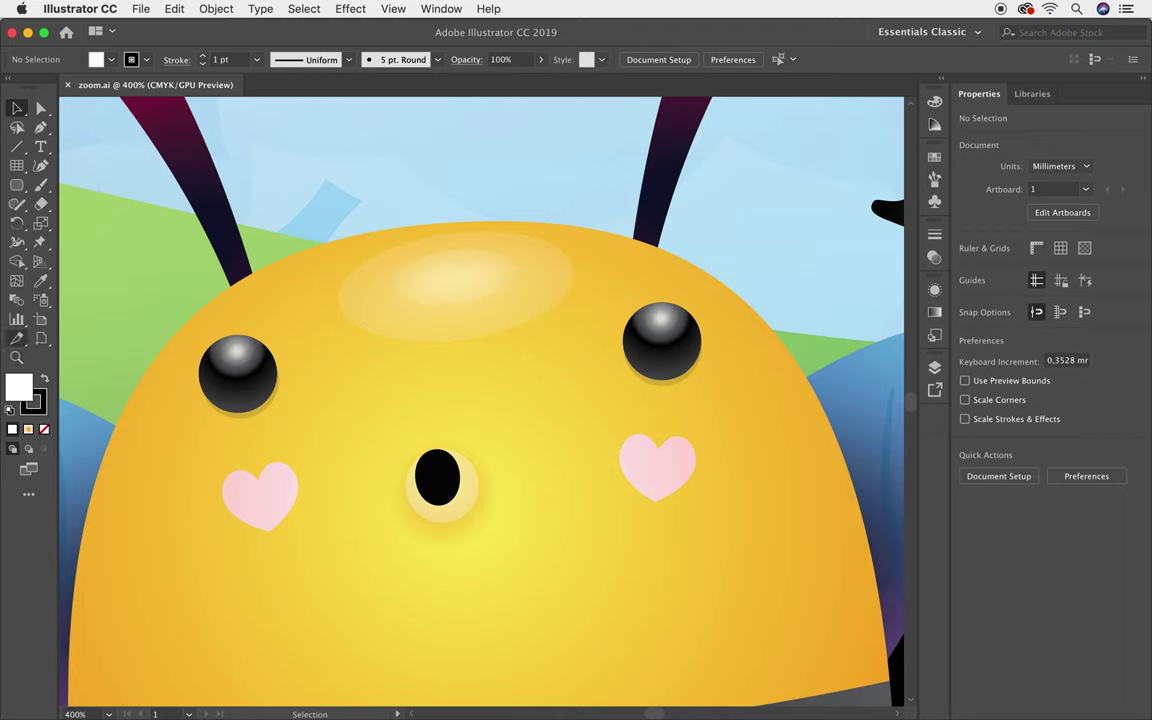
key("h")
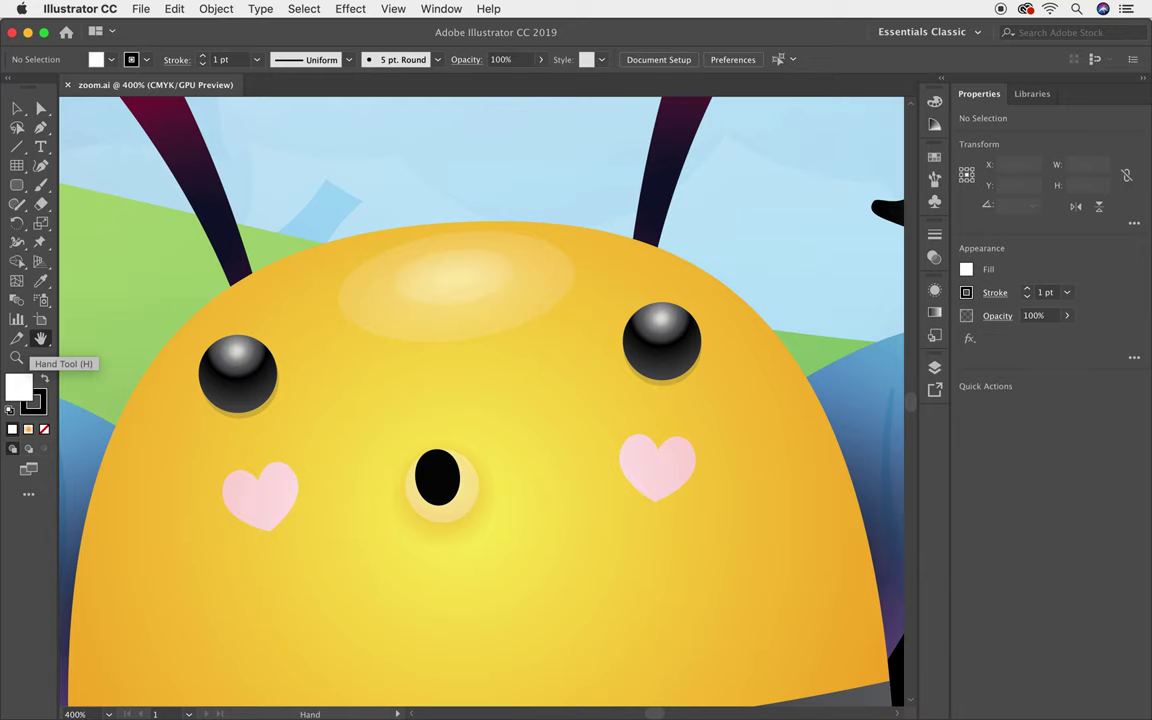
double_click(41, 339)
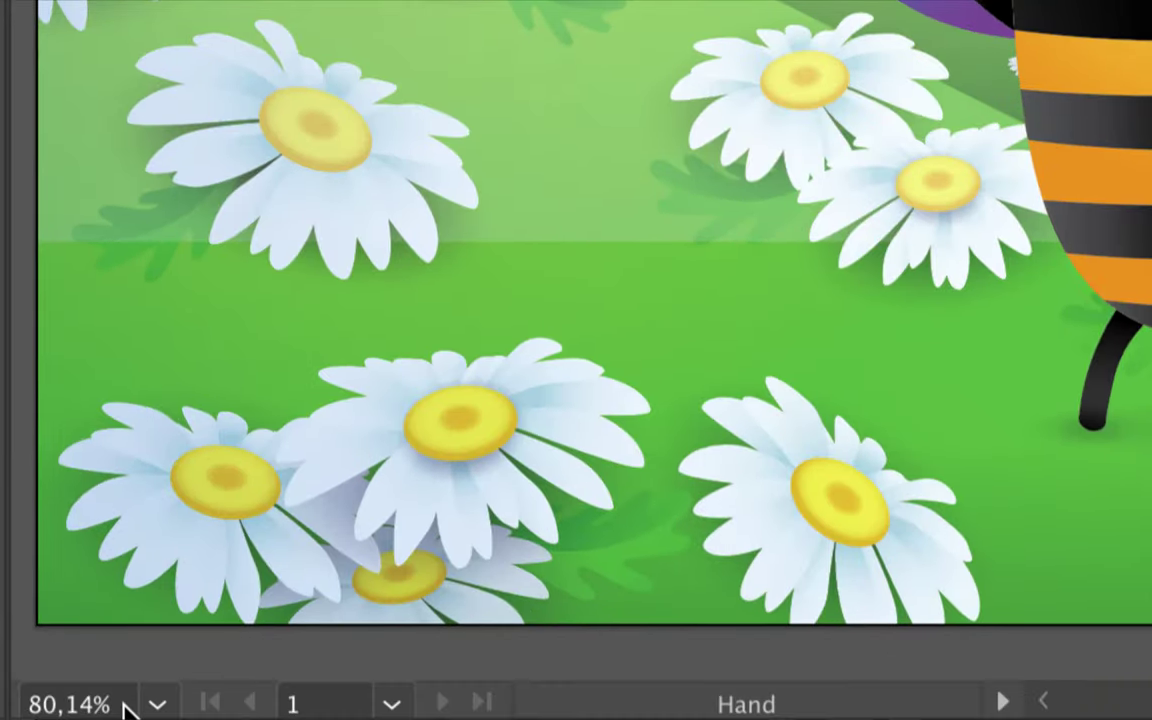
Set the status-bar zoom to 220%, then choose the 150% preset framing the bee.
left_click(51, 700)
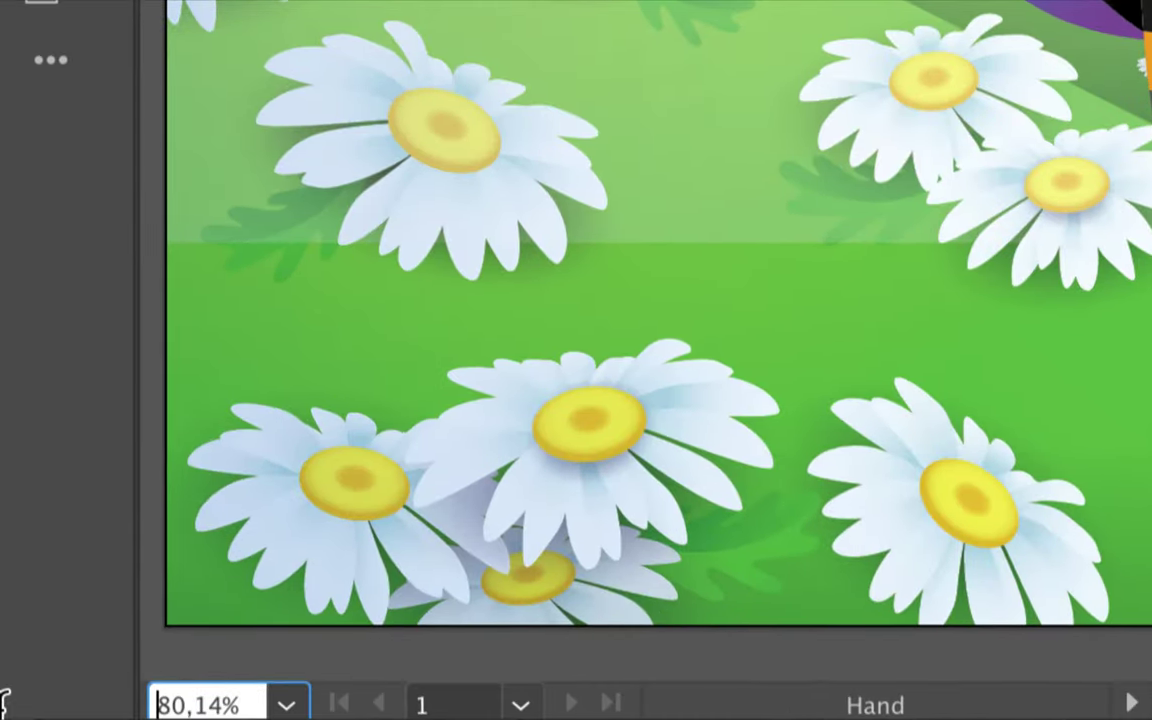
double_click(237, 700)
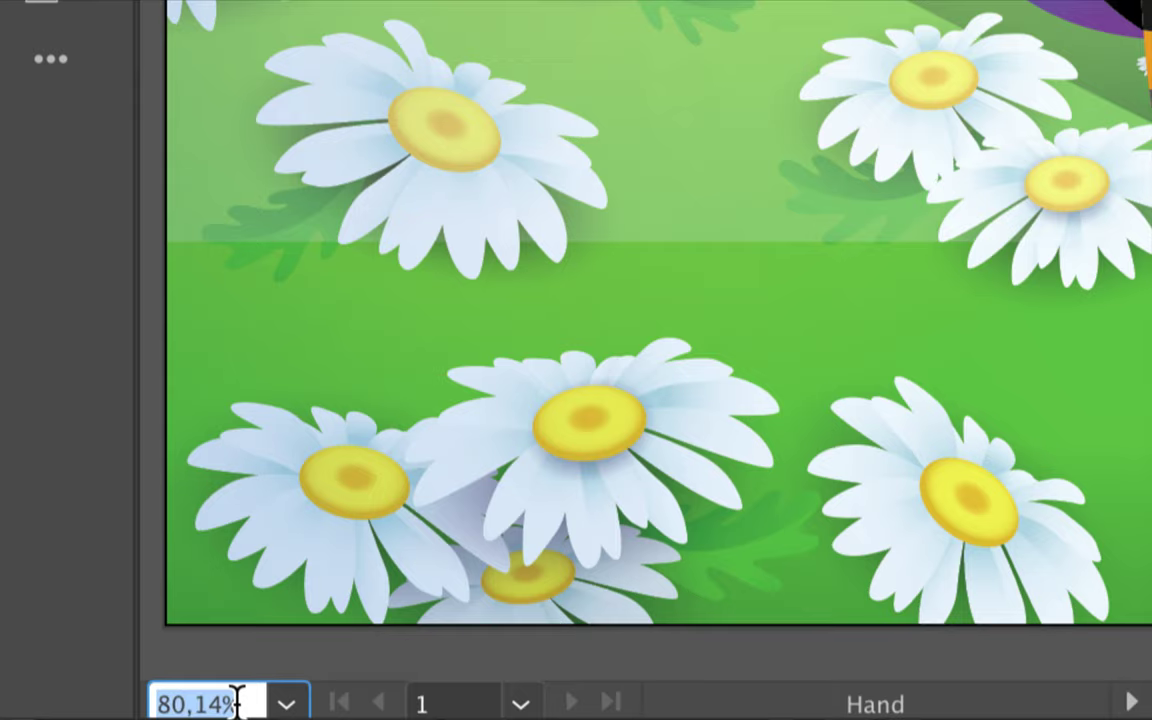
type("220")
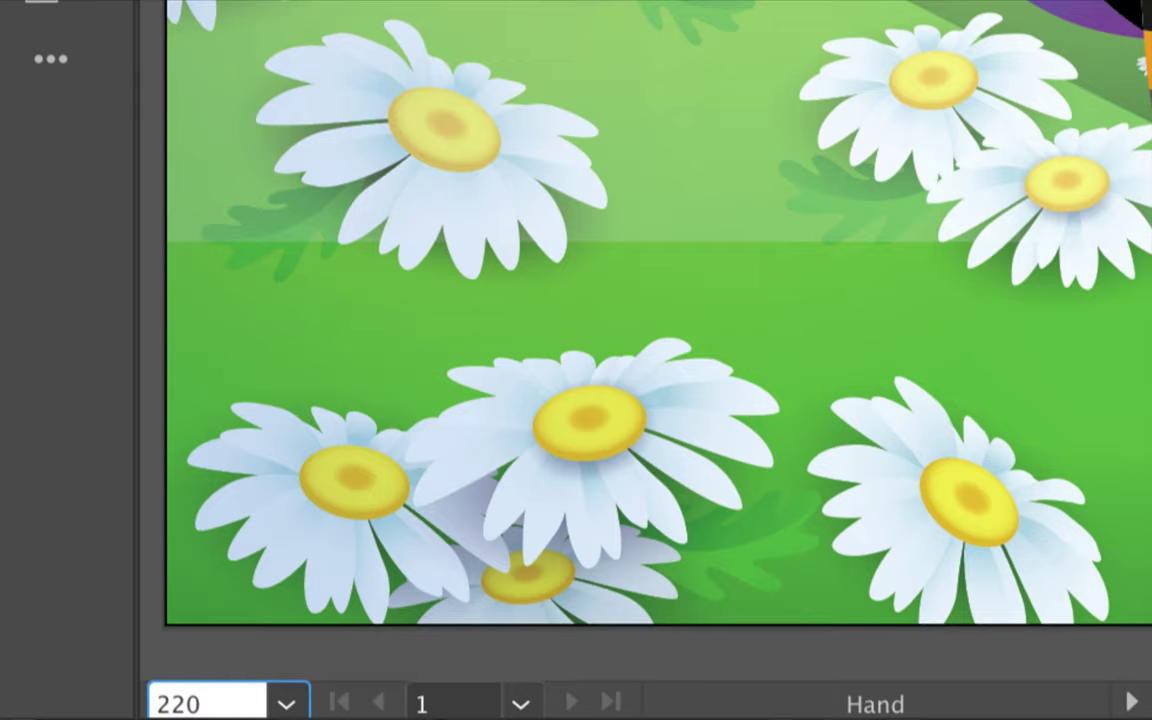
key("Return")
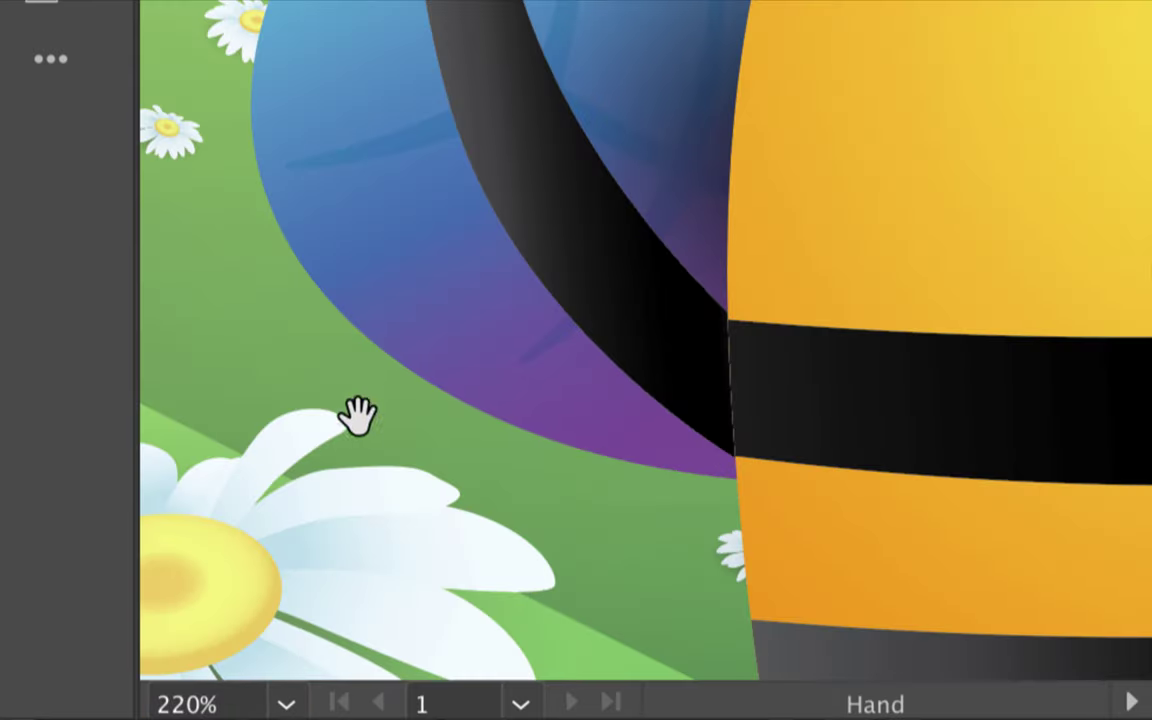
left_click(286, 705)
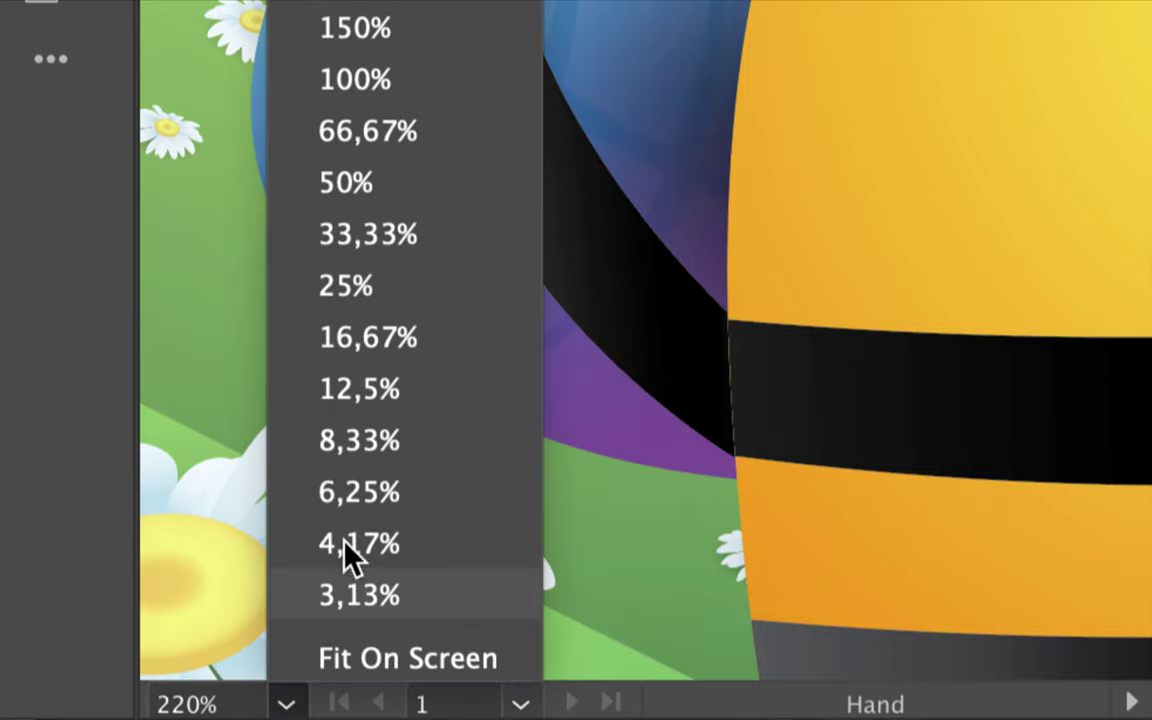
left_click(390, 35)
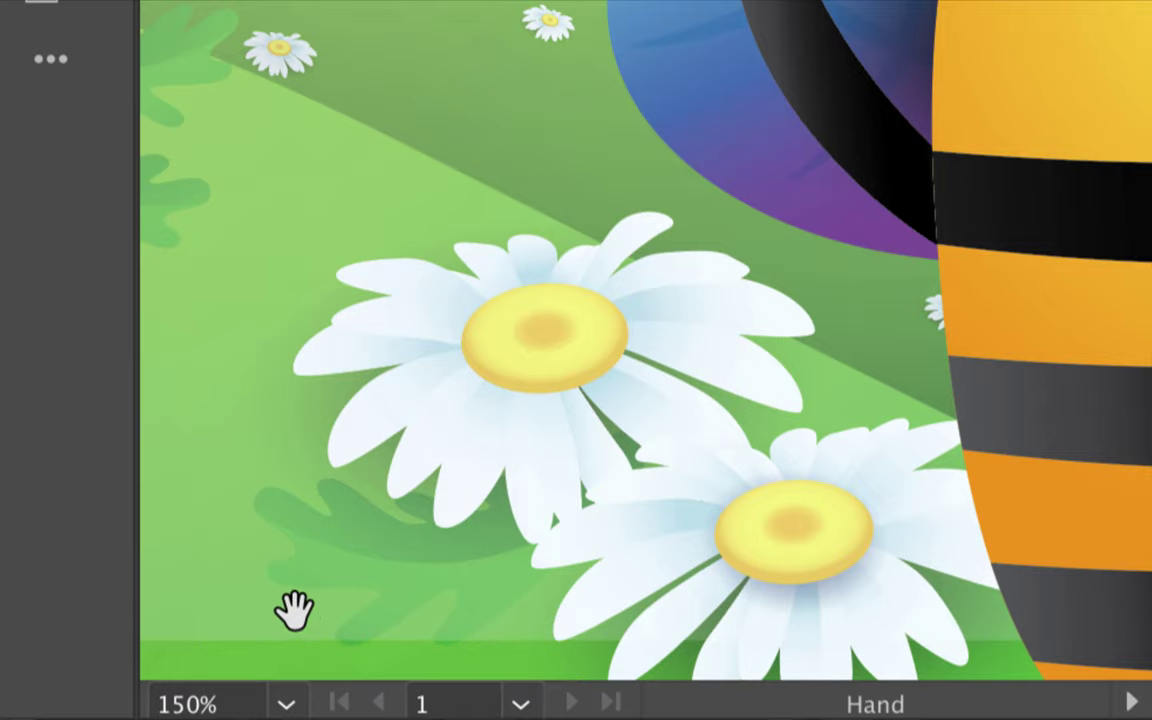
key("v")
key("h")
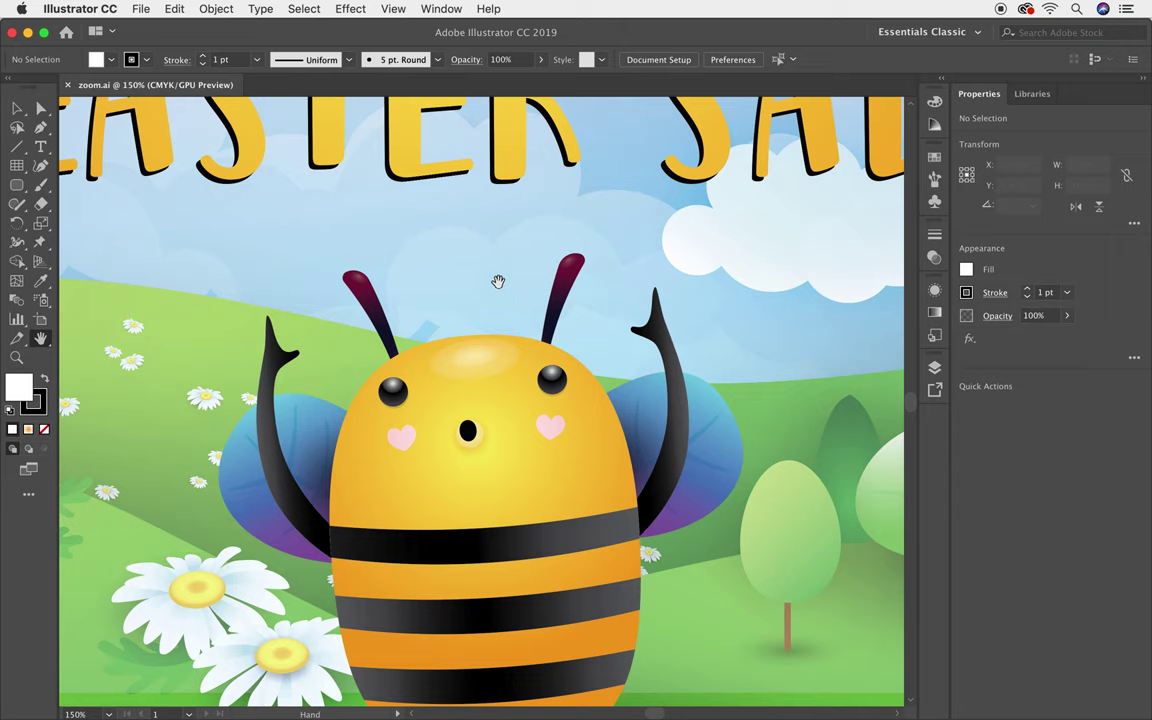
Zoom out and back in with Cmd+minus/plus and scrolling, ending at 80.14%.
left_click(390, 9)
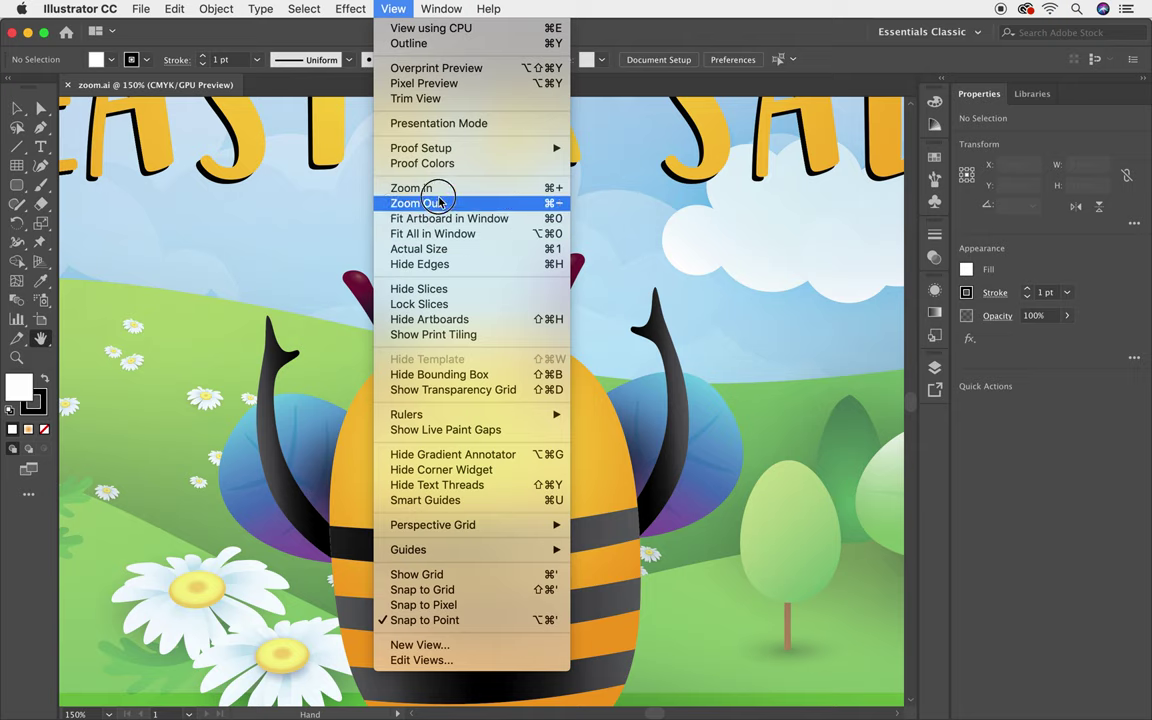
left_click(272, 266)
key("super+minus")
key("super+minus")
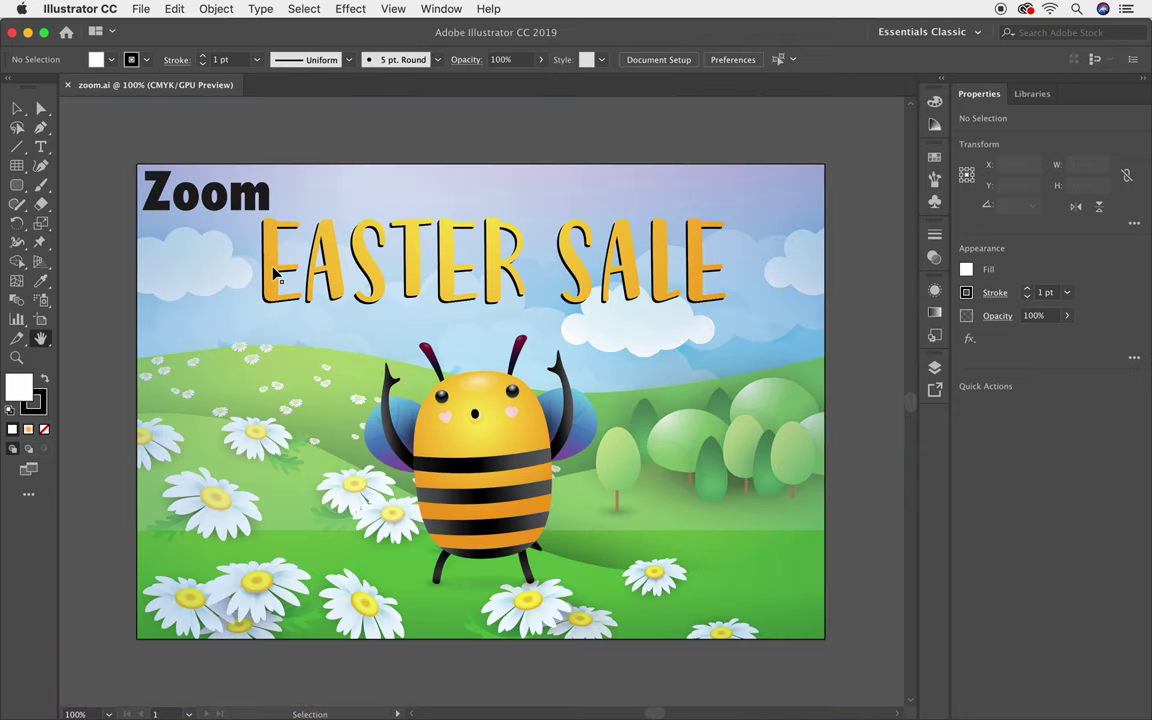
key("super+minus")
key("super+minus")
key("super+minus")
key("super+equal")
key("super+equal")
key("super+equal")
scroll(276, 274, "up", 5)
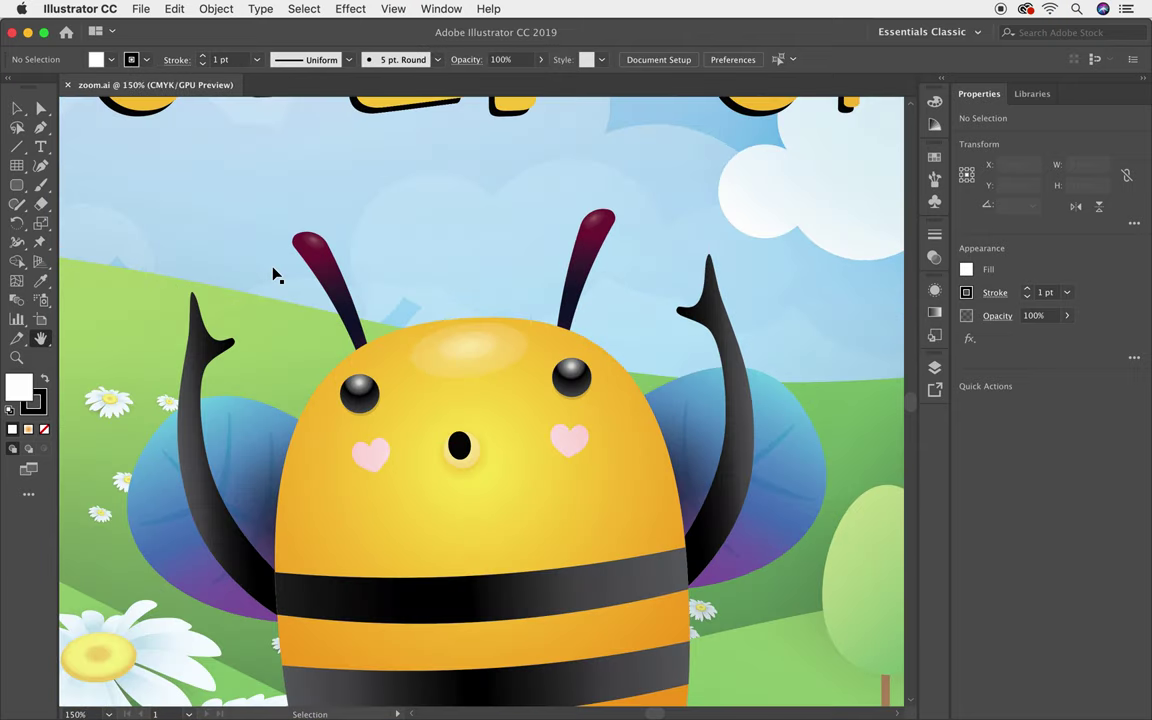
scroll(271, 267, "down", 4)
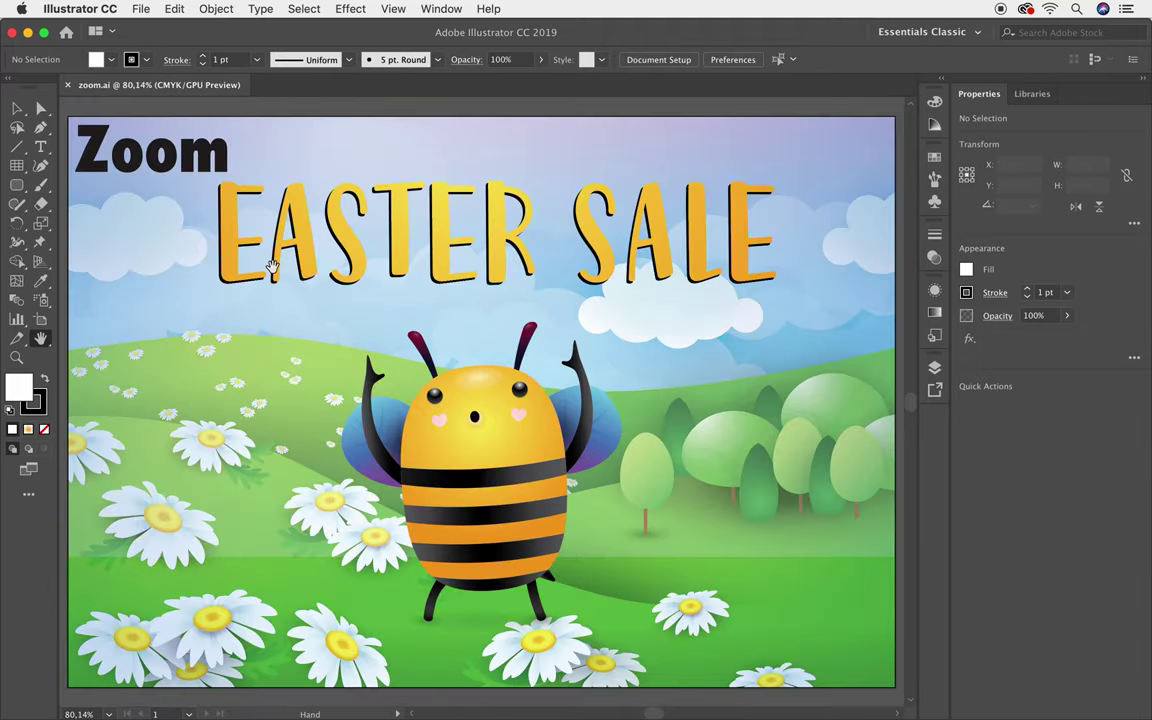
left_click(385, 8)
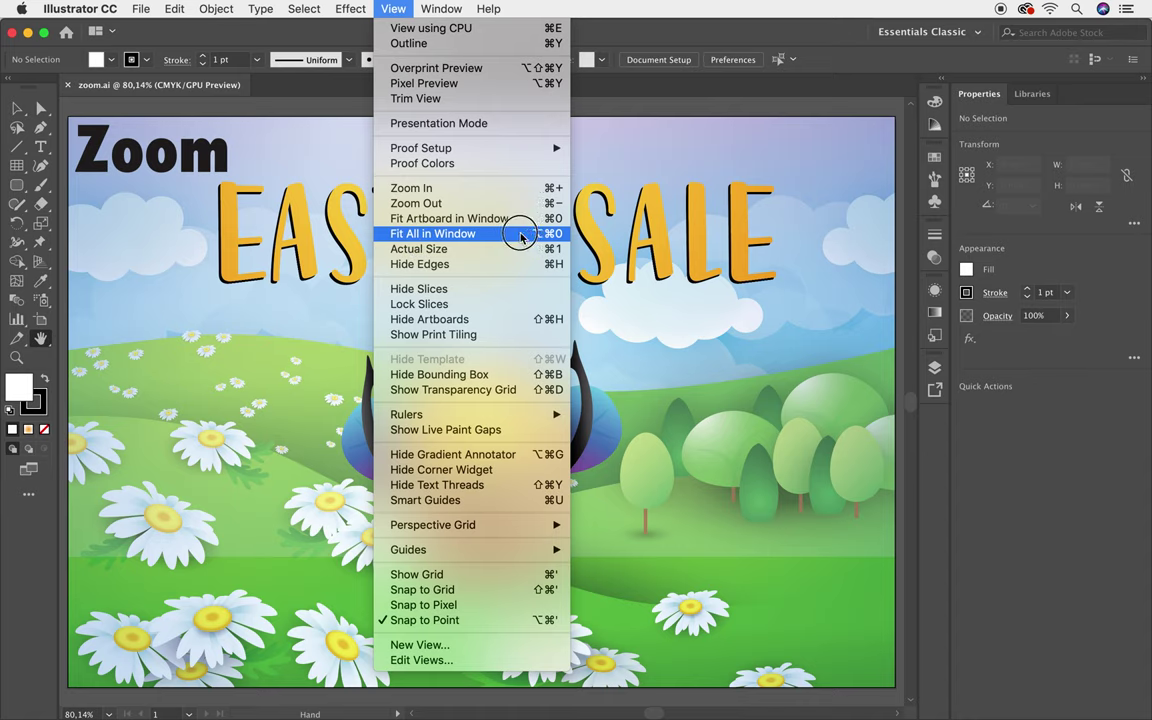
Fit all artwork in the window and add a blank second artboard beside the first.
left_click(433, 236)
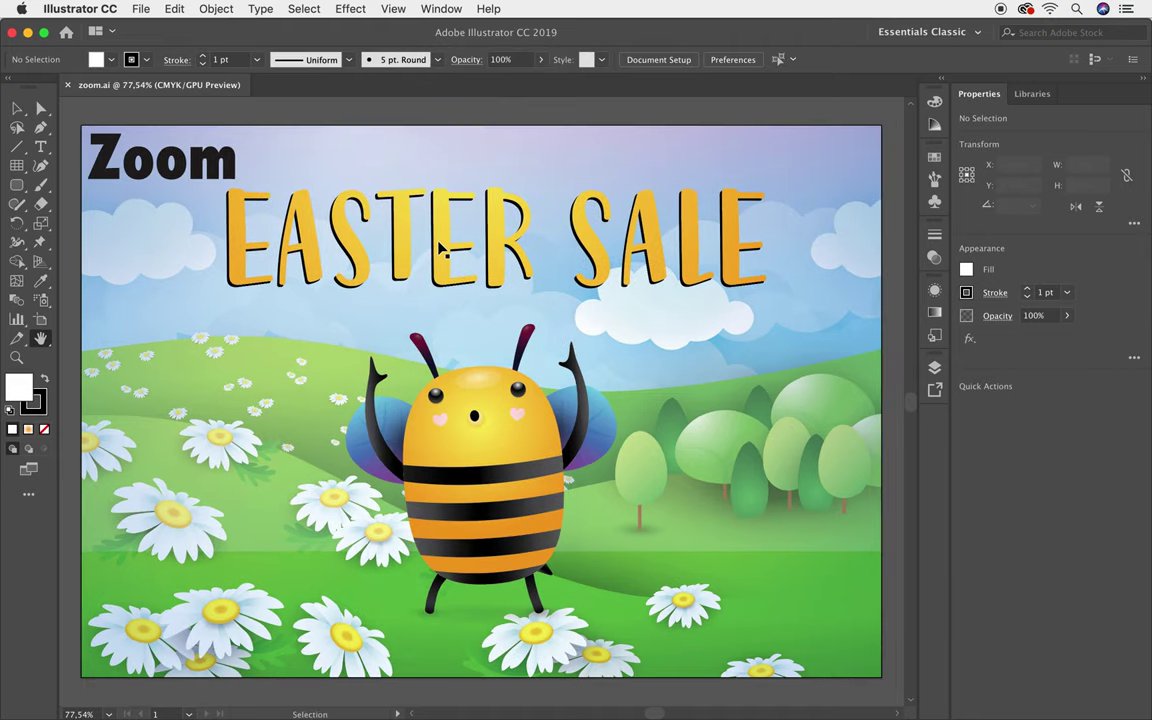
key("super+minus")
key("super+minus")
key("super+minus")
key("shift+o")
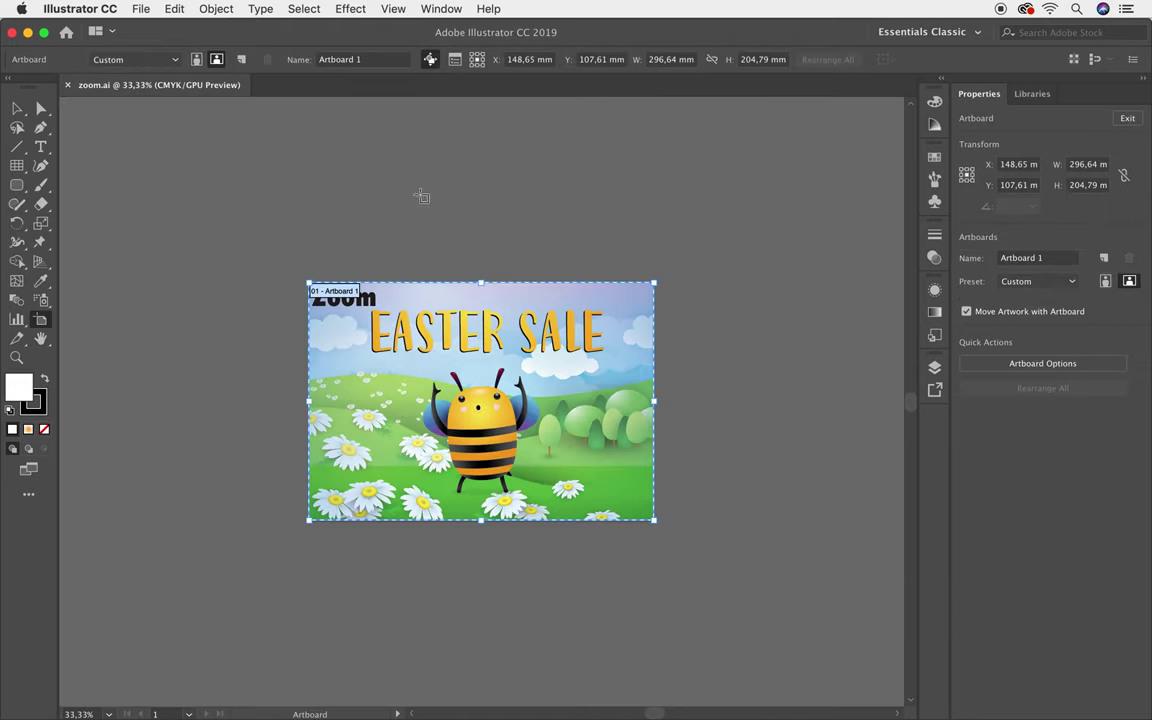
left_click(241, 59)
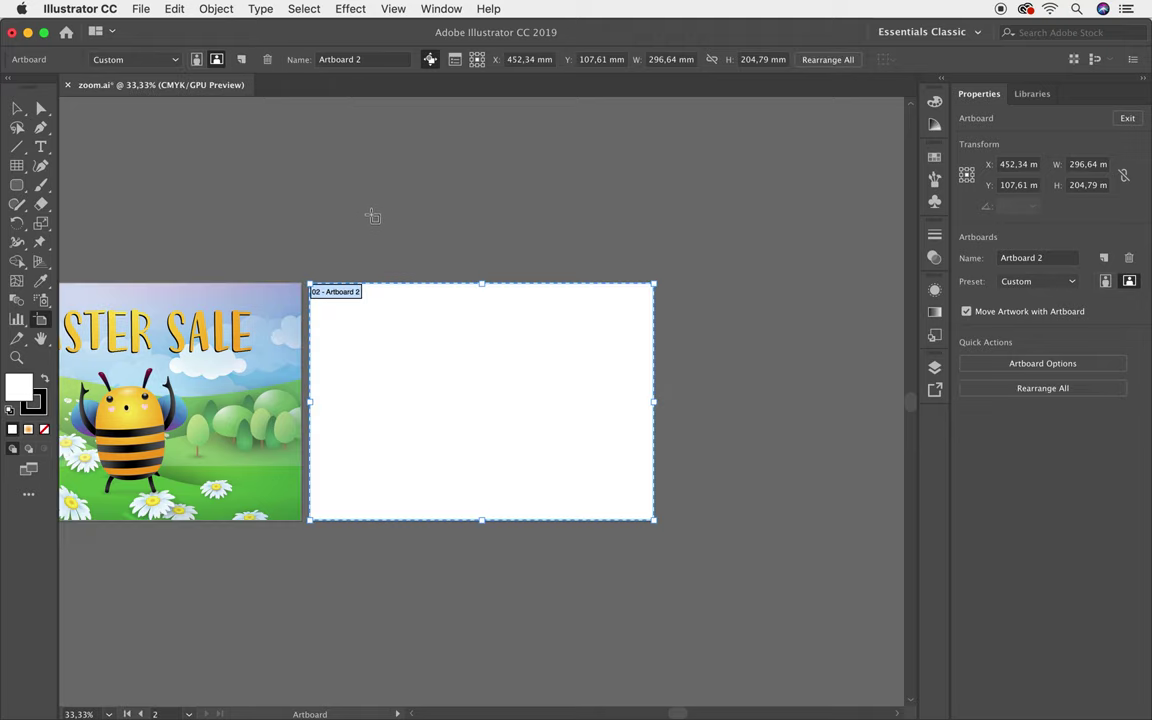
key("Escape")
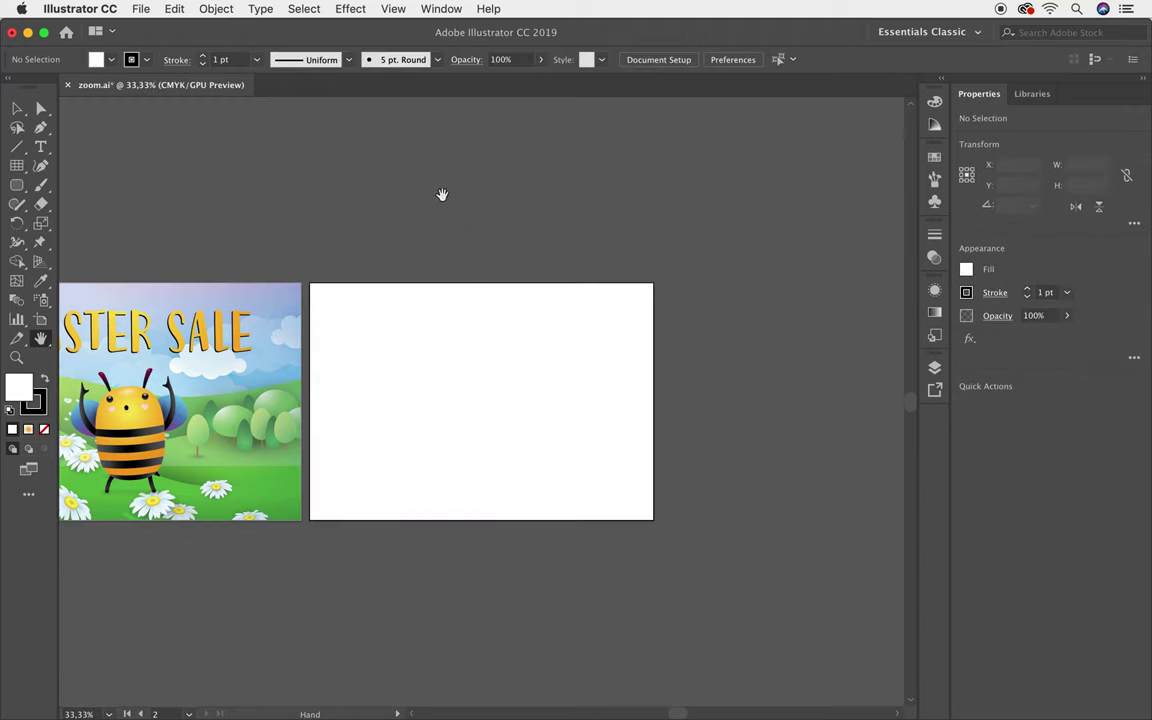
Fit both artboards in view, then return to artboard 1 at 80.8%.
left_click(393, 9)
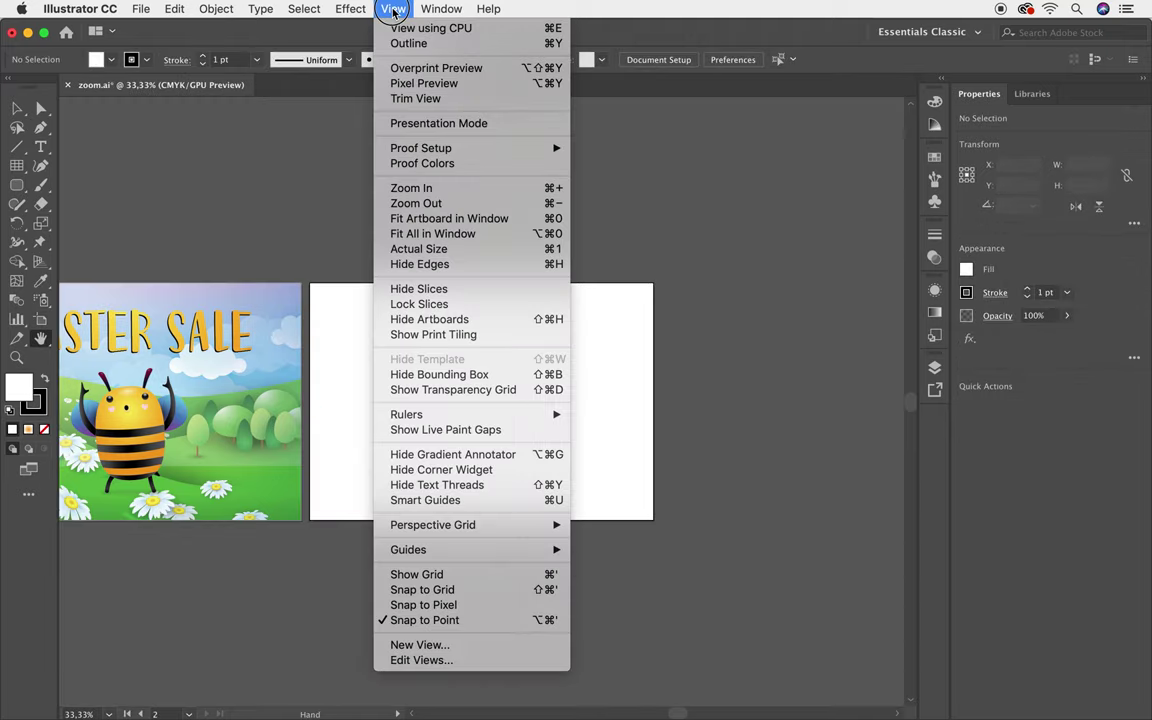
left_click(452, 236)
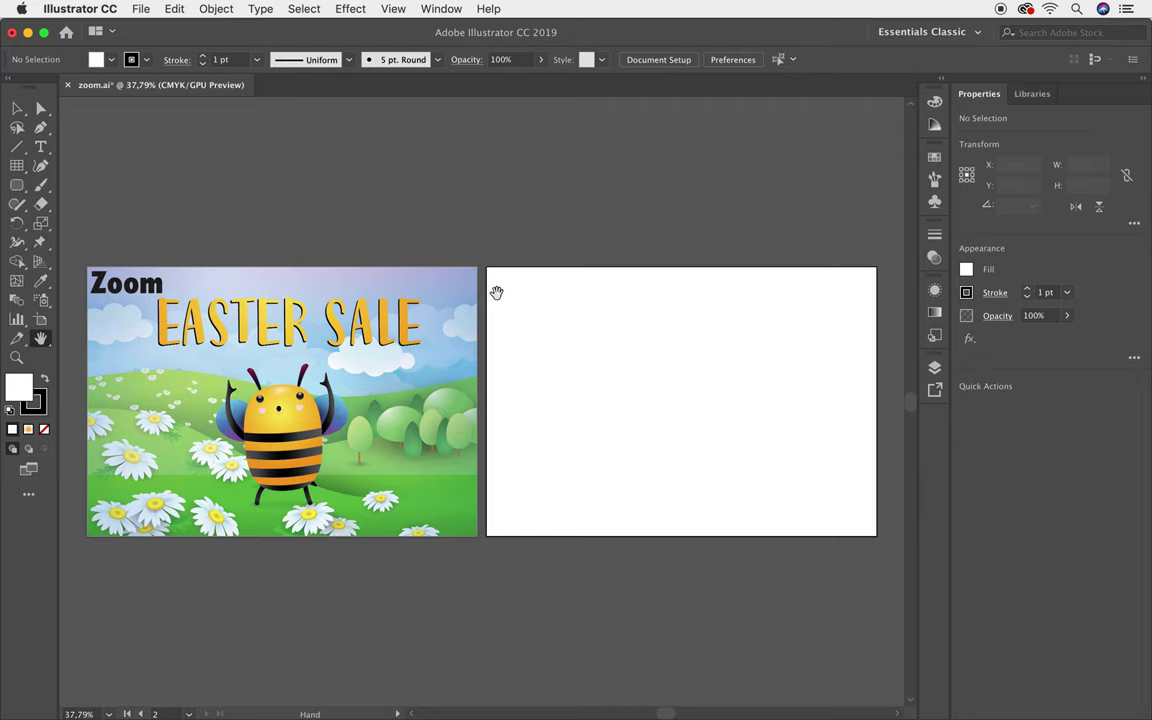
key("ctrl+0")
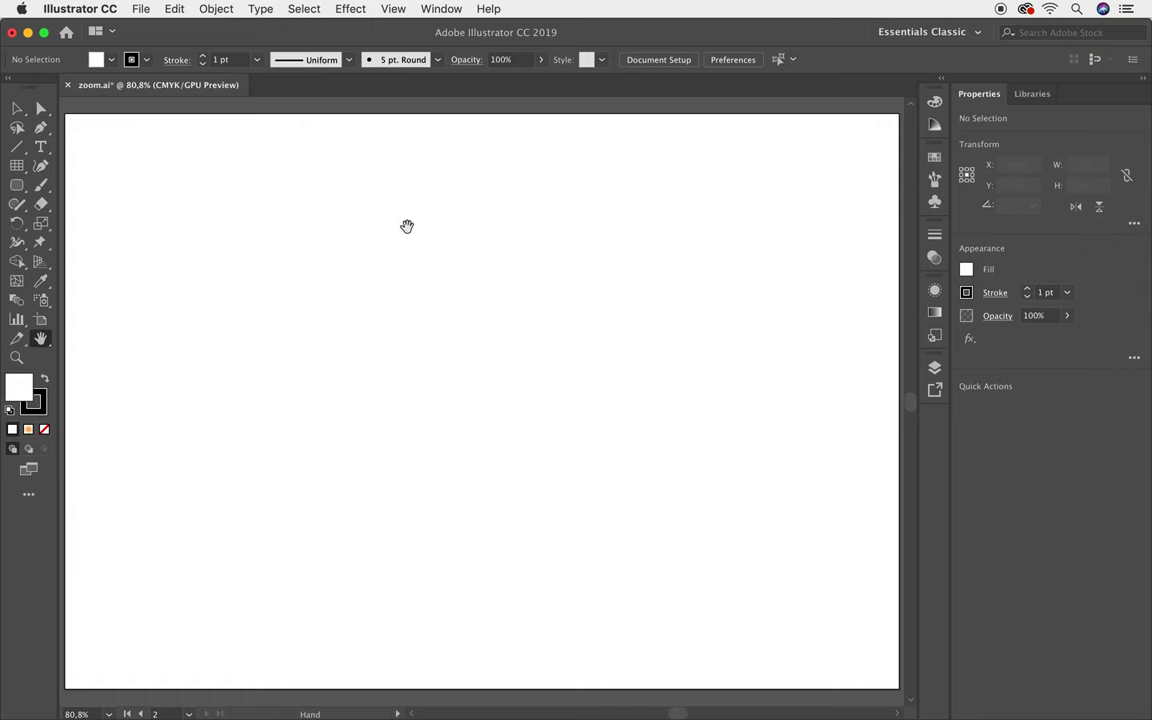
left_click(139, 714)
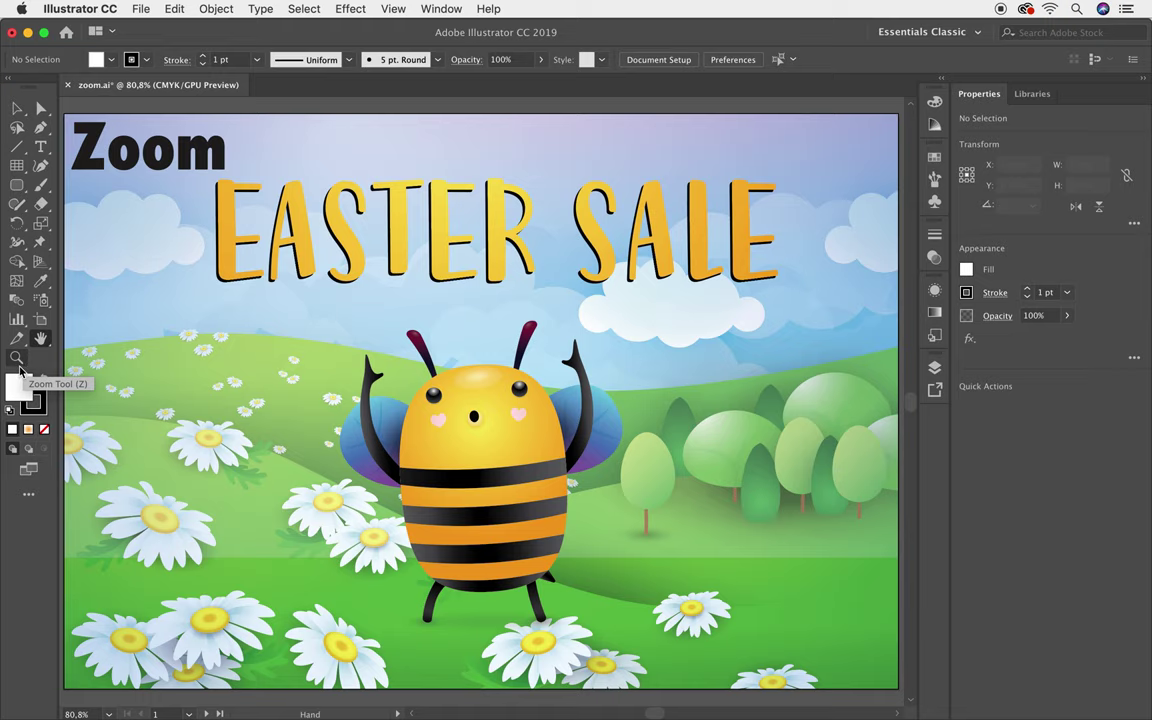
left_click(18, 360)
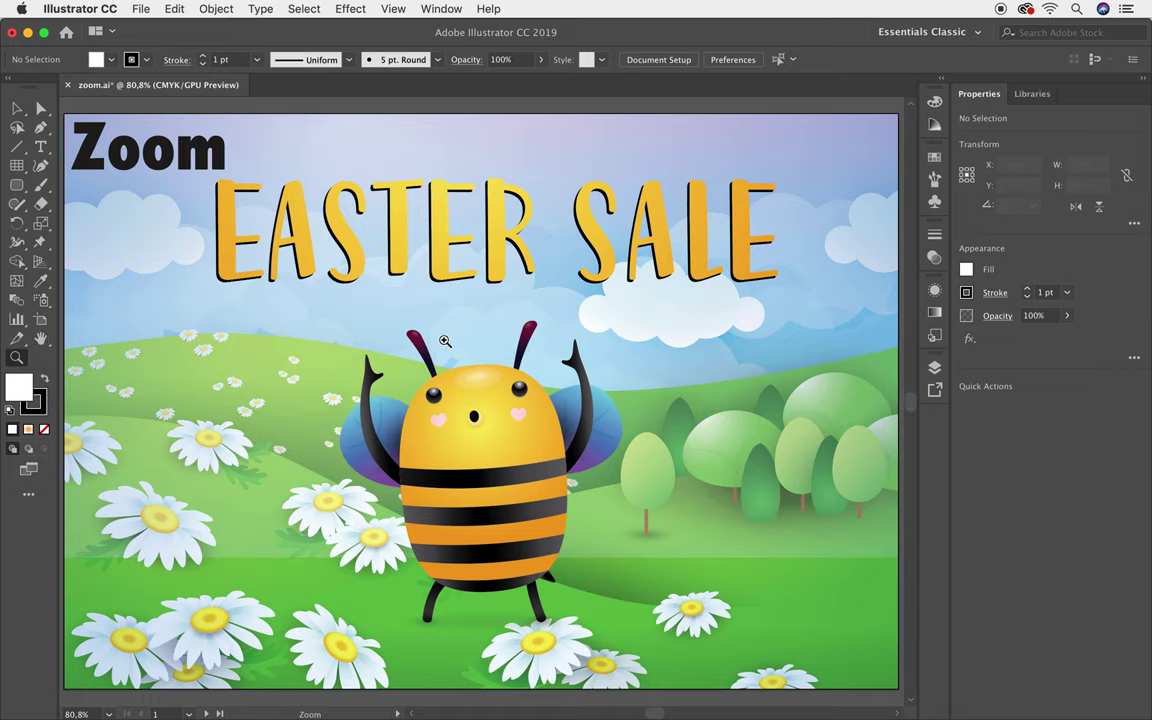
left_click(480, 400)
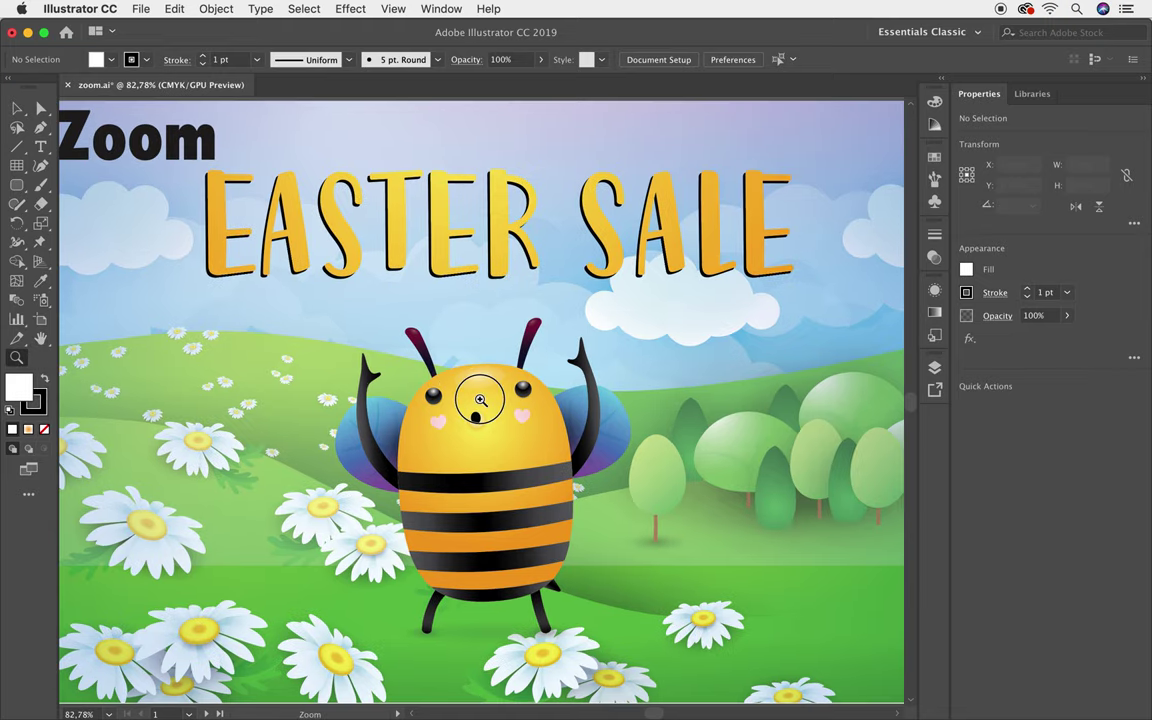
mouse_move(480, 400)
left_mouse_down()
mouse_move(681, 470)
mouse_move(283, 411)
mouse_move(568, 424)
mouse_move(676, 455)
mouse_move(658, 453)
left_mouse_up()
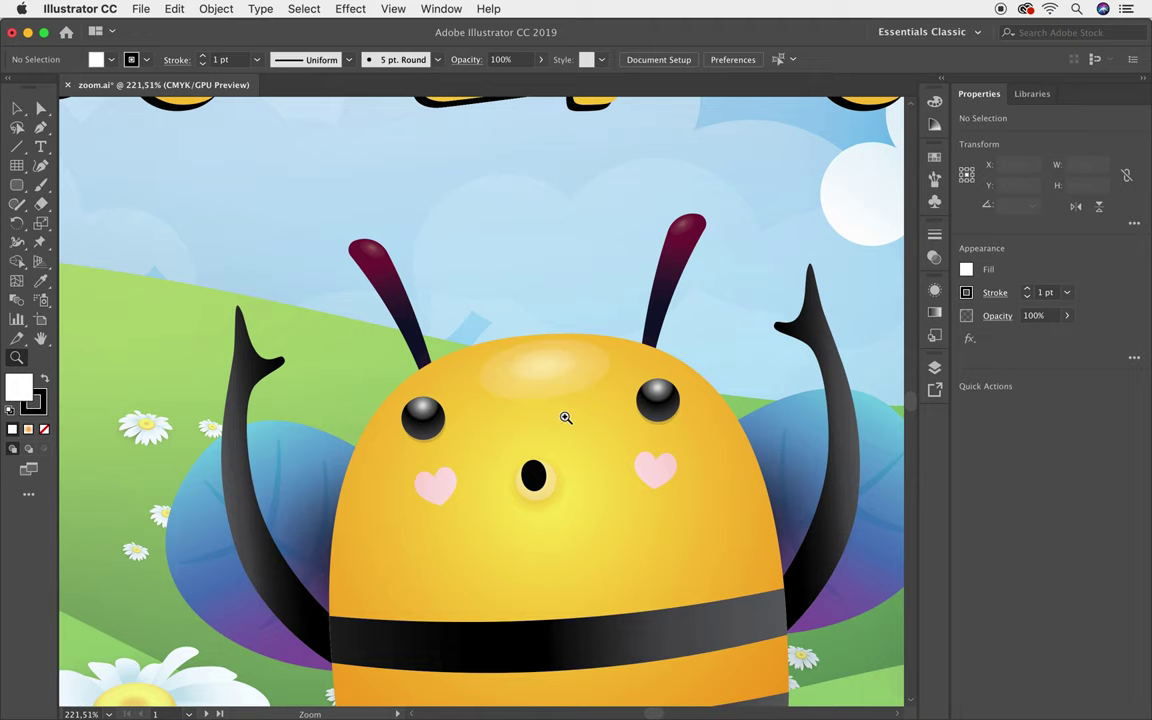
left_click_drag(524, 357, 265, 337)
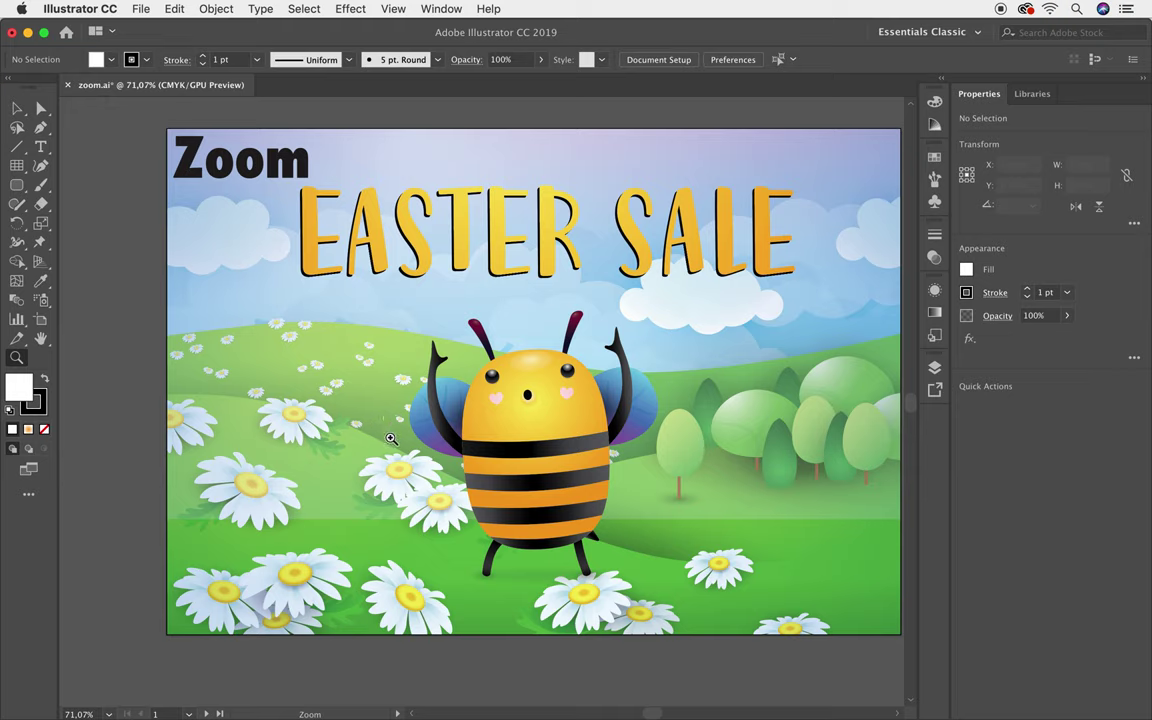
key("v")
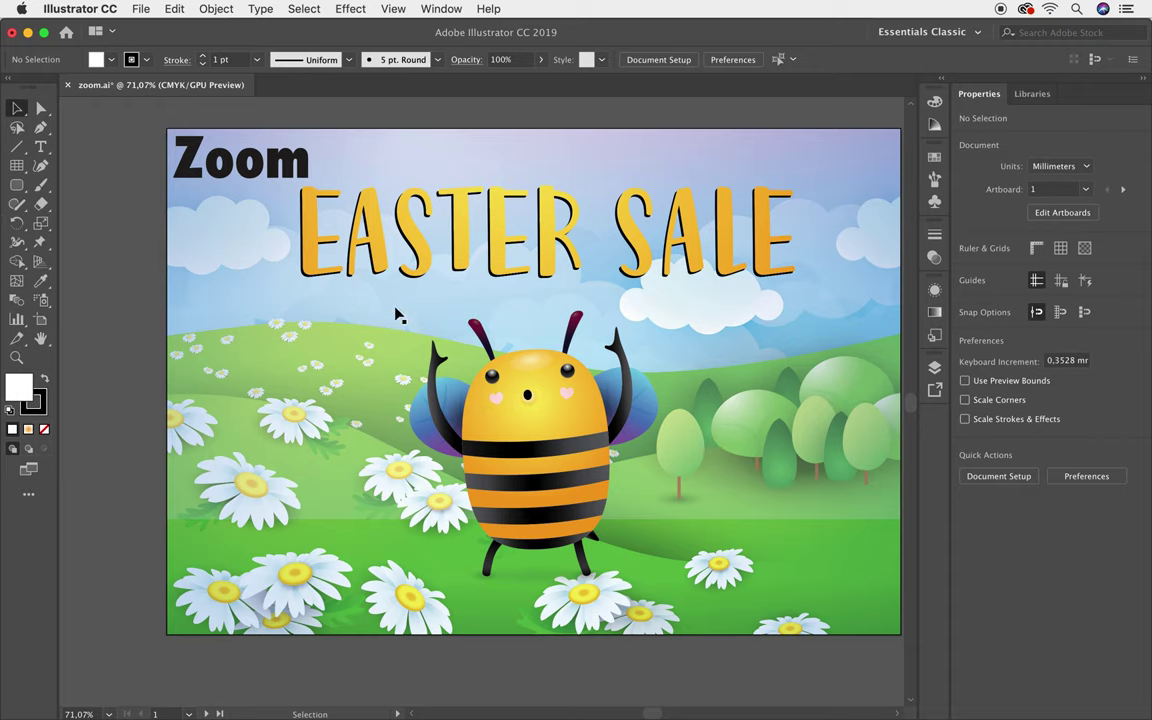
Zoom in on the Zoom heading with a Zoom tool drag.
key("a")
key("super+space")
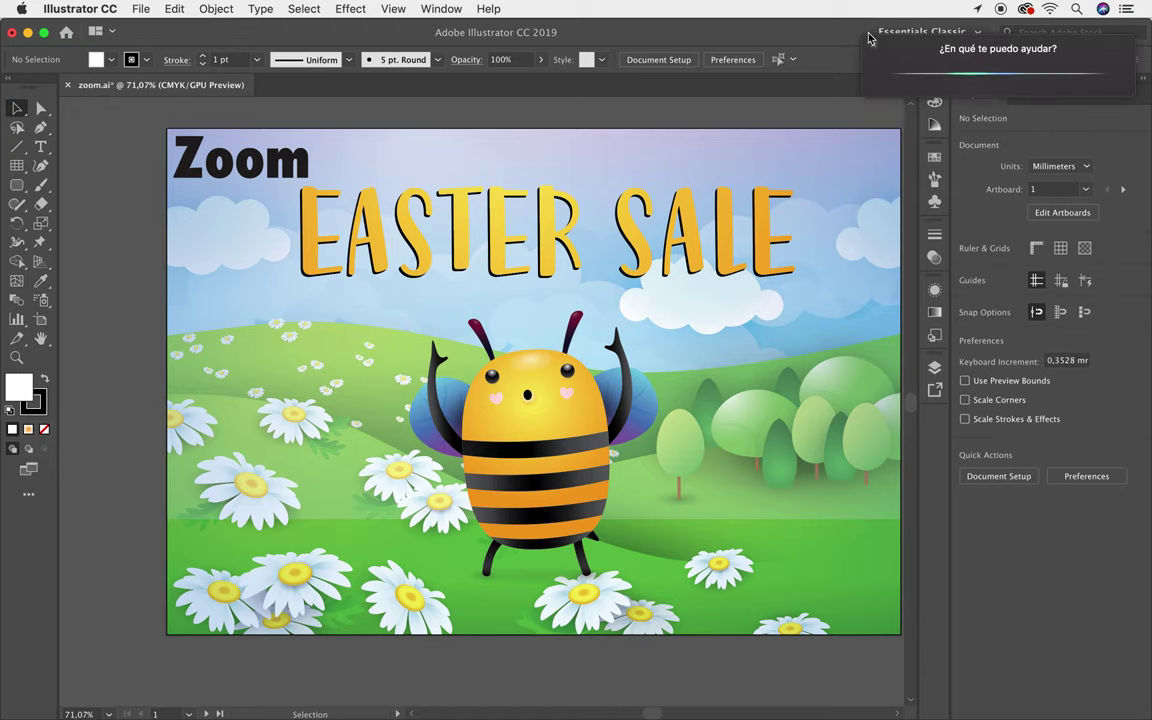
key("z")
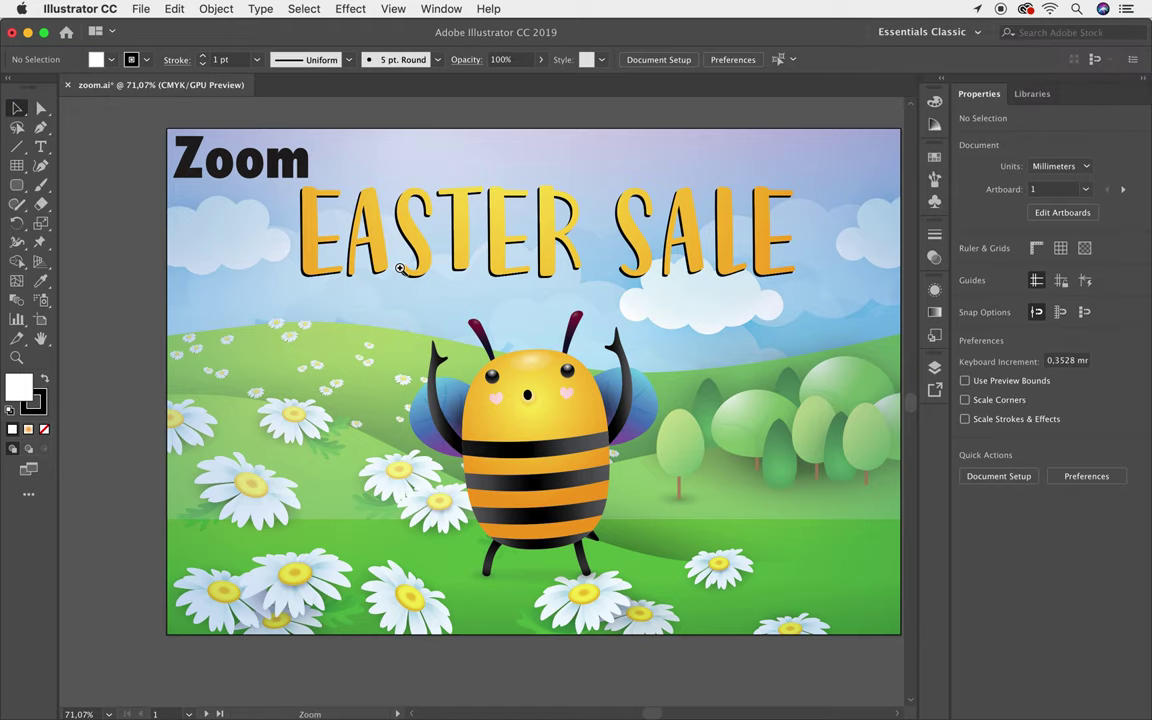
mouse_move(272, 211)
left_mouse_down()
mouse_move(434, 314)
mouse_move(666, 380)
mouse_move(432, 345)
mouse_move(321, 350)
mouse_move(412, 355)
left_mouse_up()
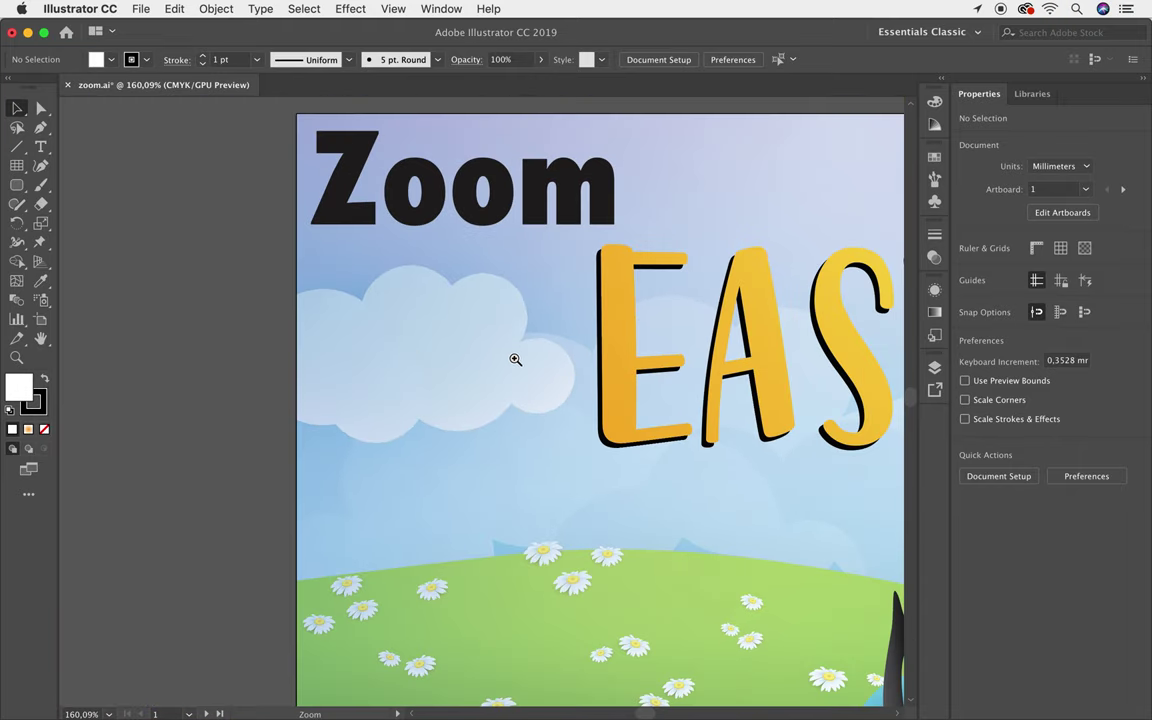
Zoom out step by step to 16.67% so both artboards show.
left_click(687, 320, "alt")
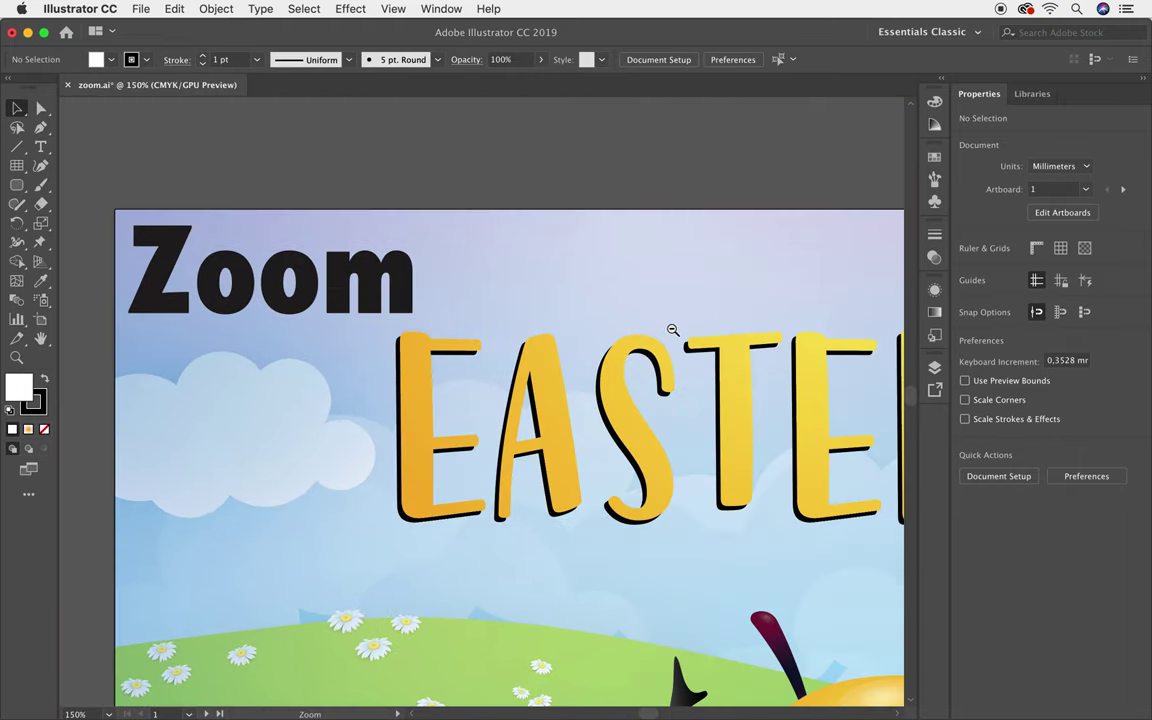
left_click(672, 330, "alt")
left_click(650, 405, "alt")
left_click(525, 470, "alt")
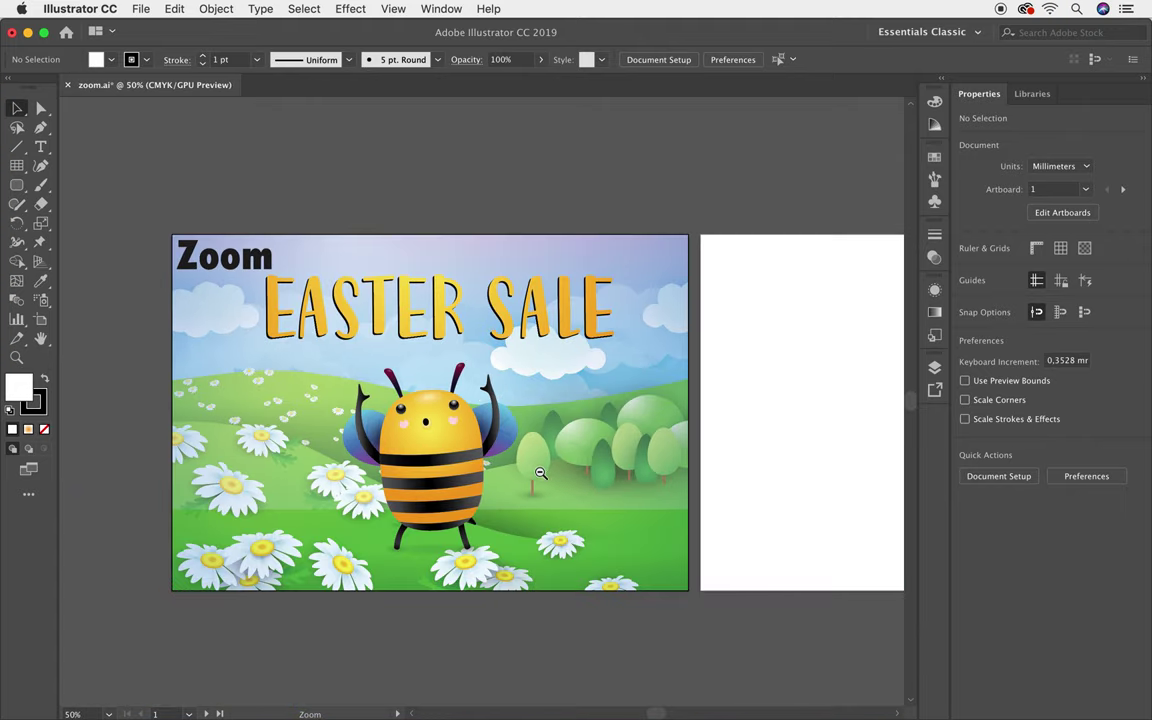
left_click(500, 490, "alt")
left_click(440, 365, "alt")
left_click(447, 358, "alt")
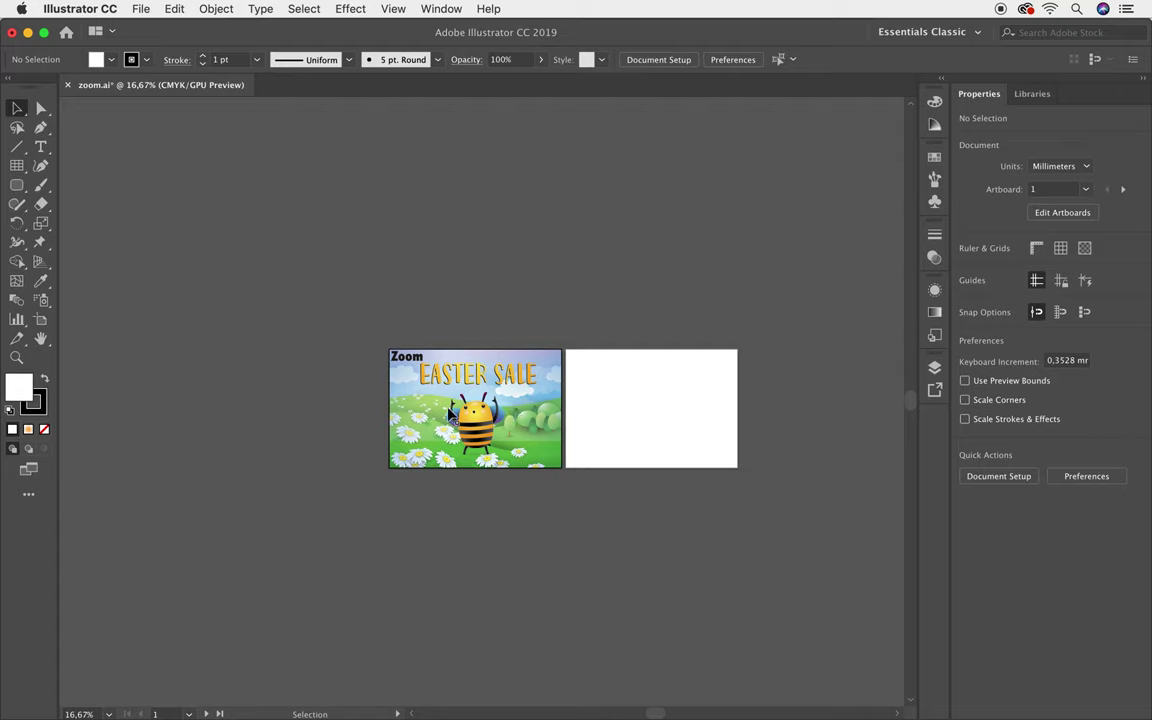
Fit the Easter Sale artboard back in the window at 80.8% using the Hand tool.
double_click(41, 340)
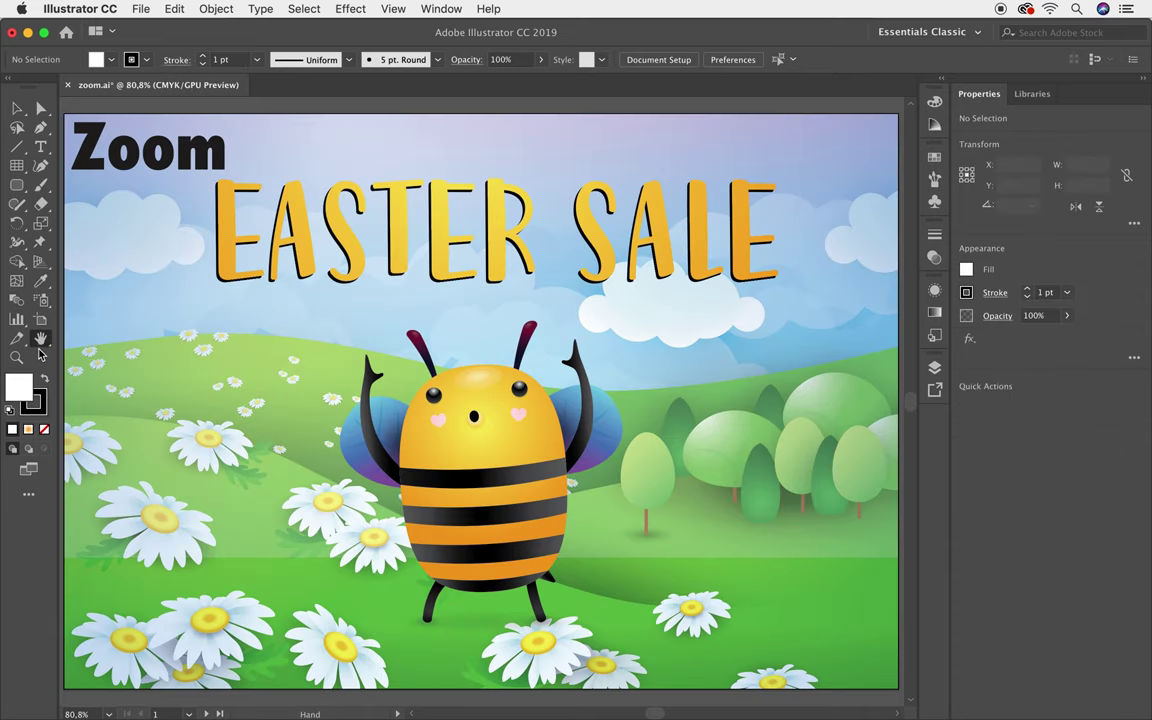